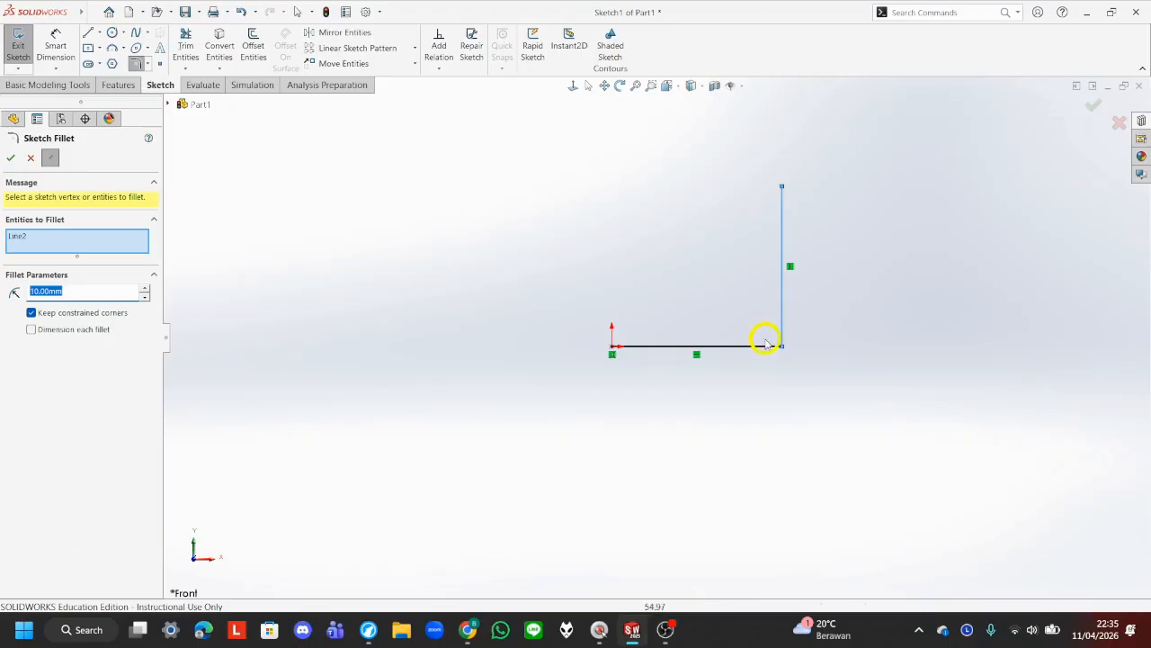
Step: Round the corner between the horizontal and vertical lines with a 10 mm sketch fillet
left_click(746, 345)
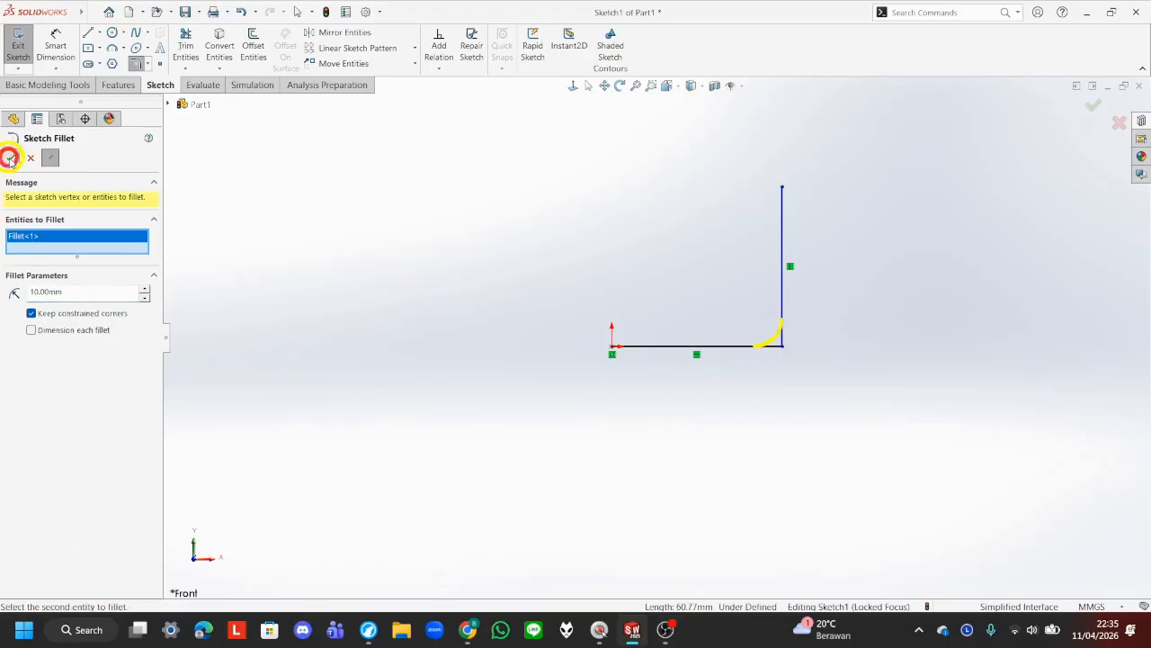
left_click(9, 157)
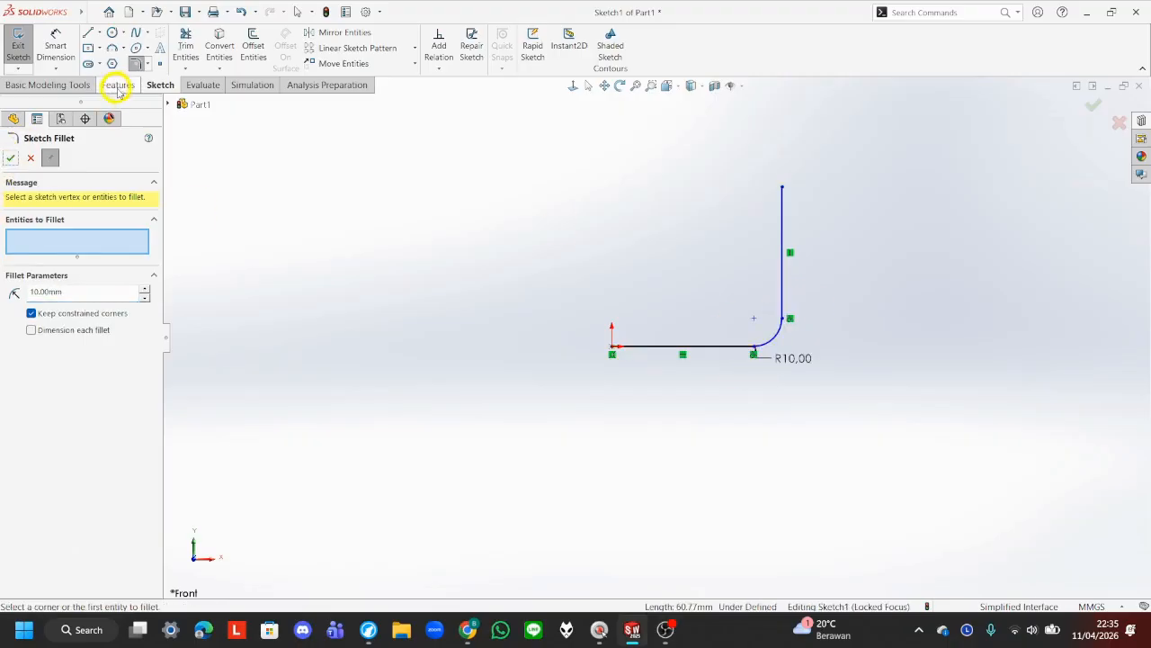
left_click(9, 158)
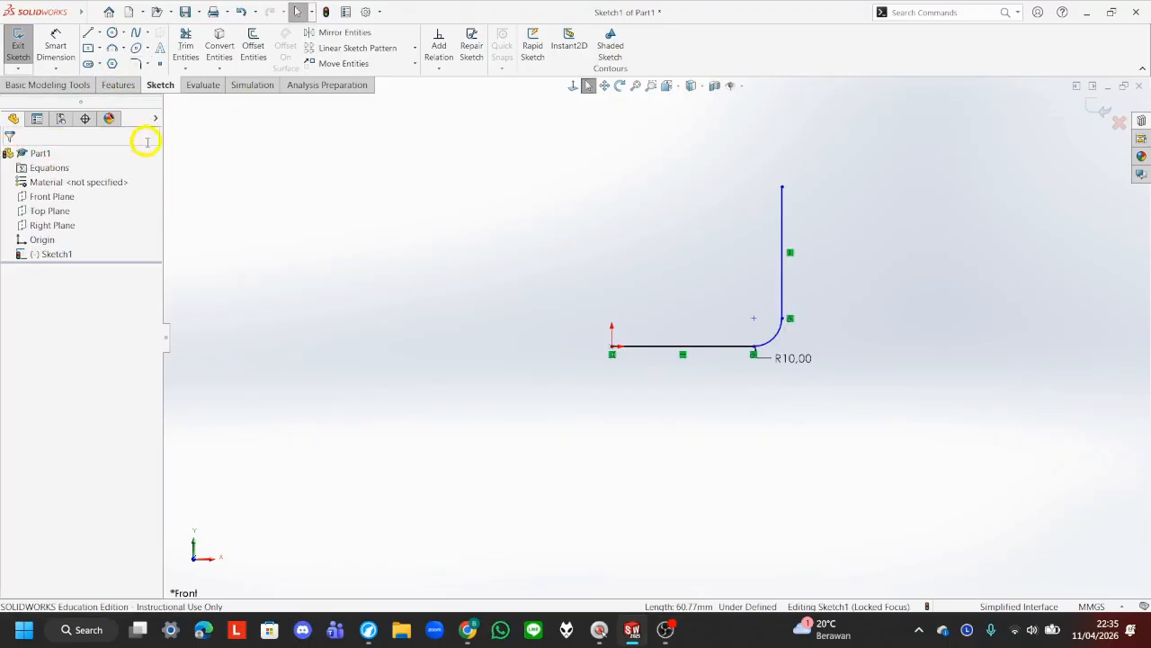
Step: Sketch a circle centred on the origin on the Right Plane, at the start of the L-shaped path, and finish the sketch
left_click(47, 225)
left_click(116, 203)
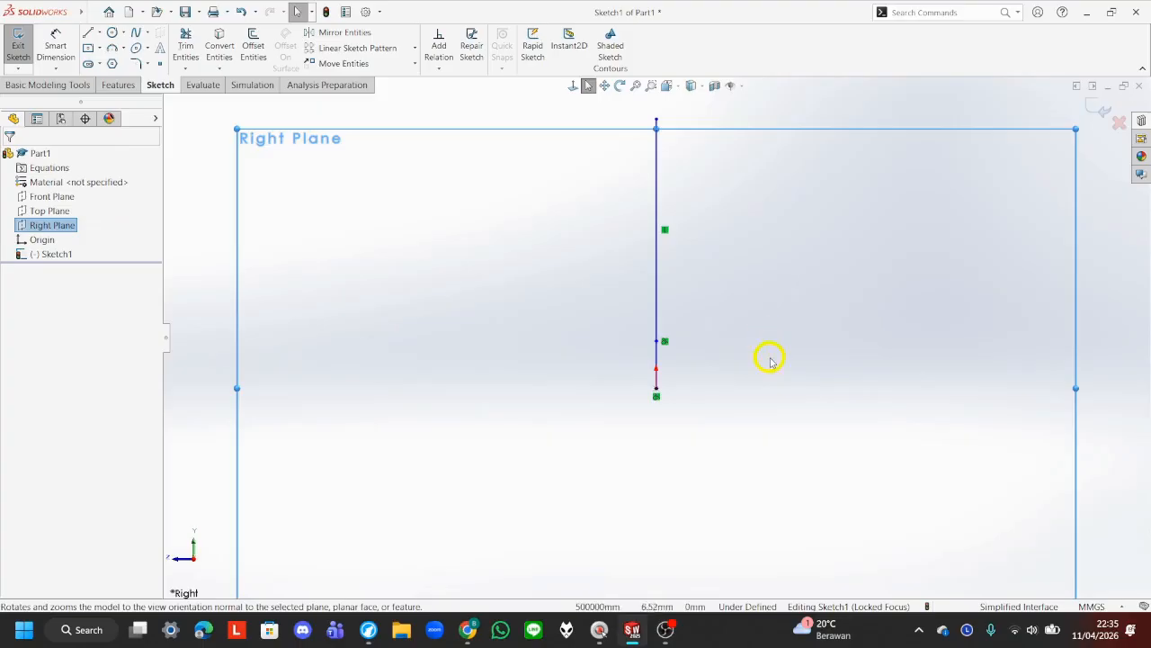
left_click(112, 33)
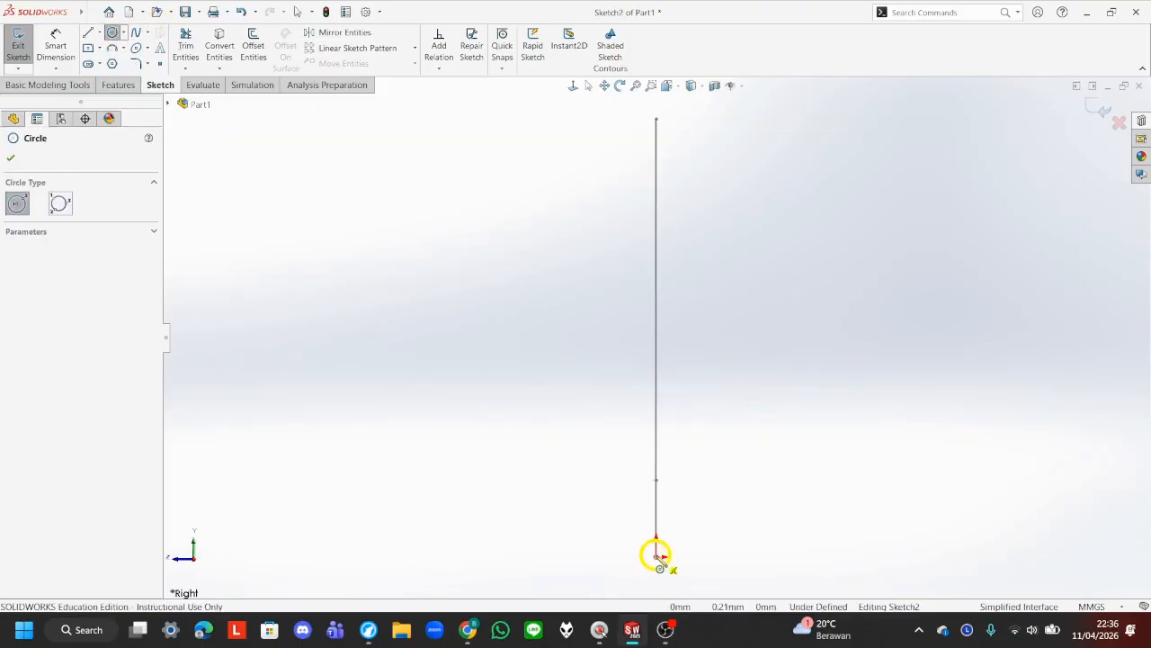
left_click(656, 553)
left_click(689, 488)
mouse_move(689, 488)
middle_mouse_down()
mouse_move(777, 406)
mouse_move(734, 410)
mouse_move(689, 423)
mouse_move(871, 448)
middle_mouse_up()
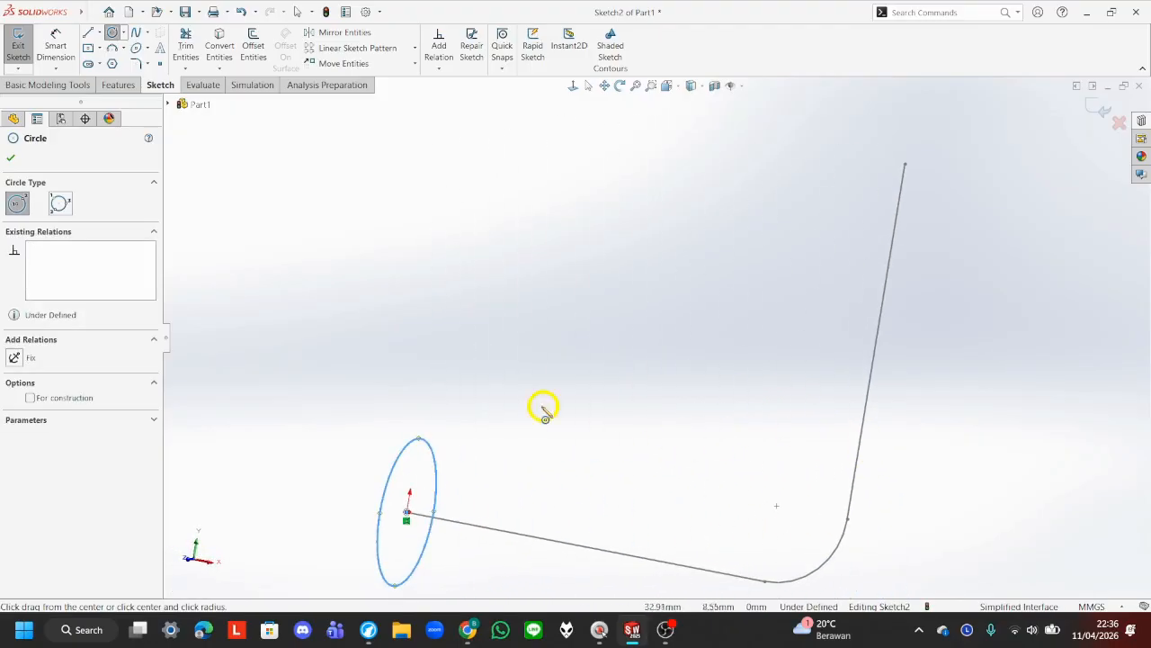
key("z")
left_click(10, 158)
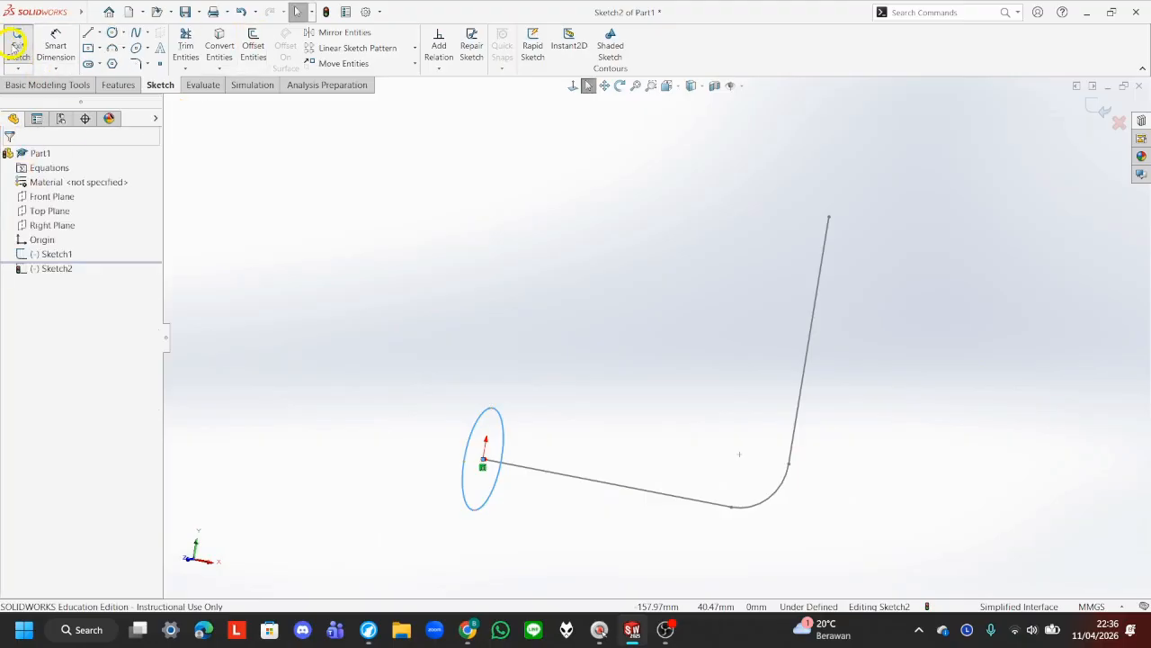
left_click(17, 49)
Step: Create a Swept Boss/Base from the circle sketch along the filleted L-shaped path sketch
left_click(116, 85)
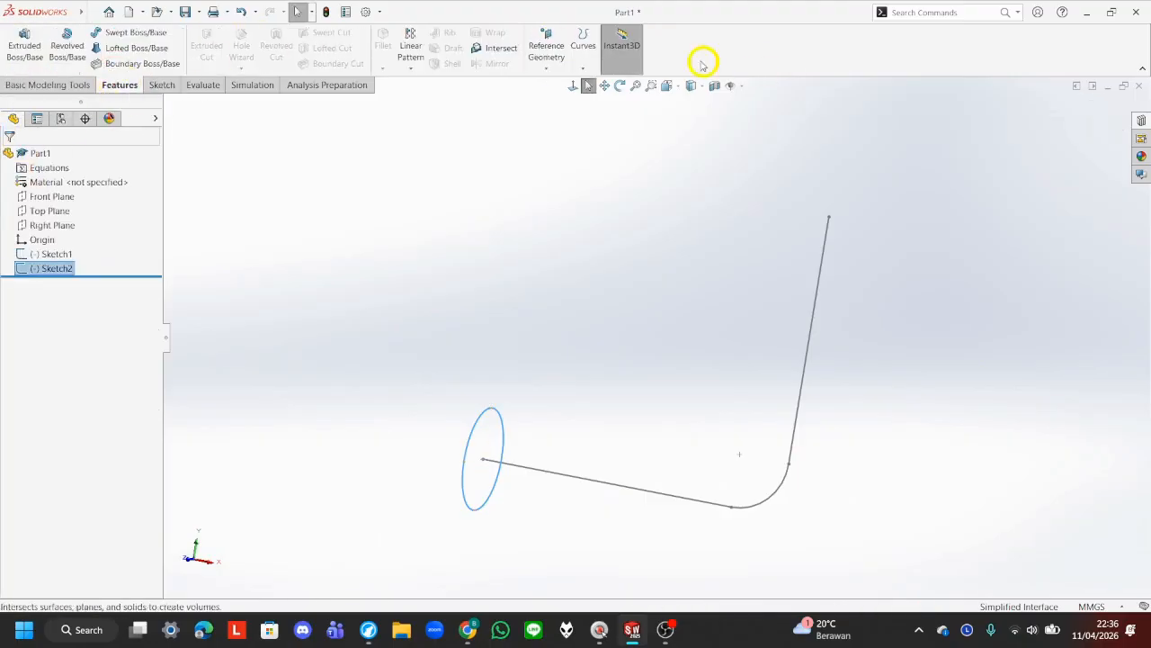
left_click(135, 32)
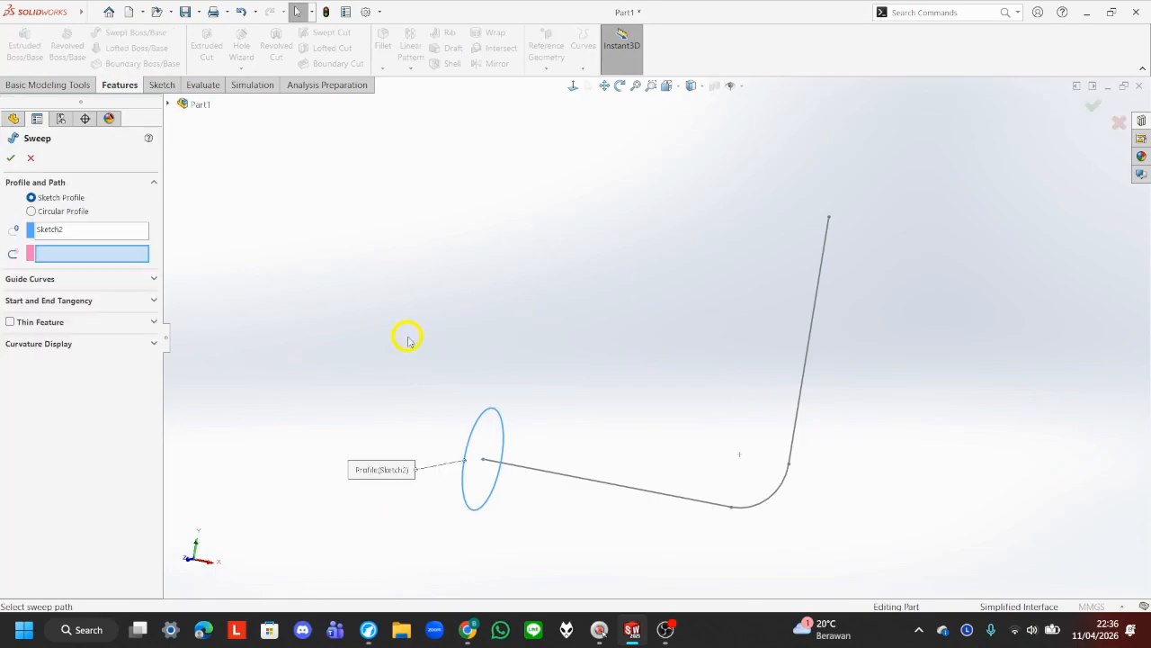
mouse_move(406, 334)
middle_mouse_down()
mouse_move(357, 365)
mouse_move(380, 306)
mouse_move(459, 393)
mouse_move(393, 351)
mouse_move(414, 394)
middle_mouse_up()
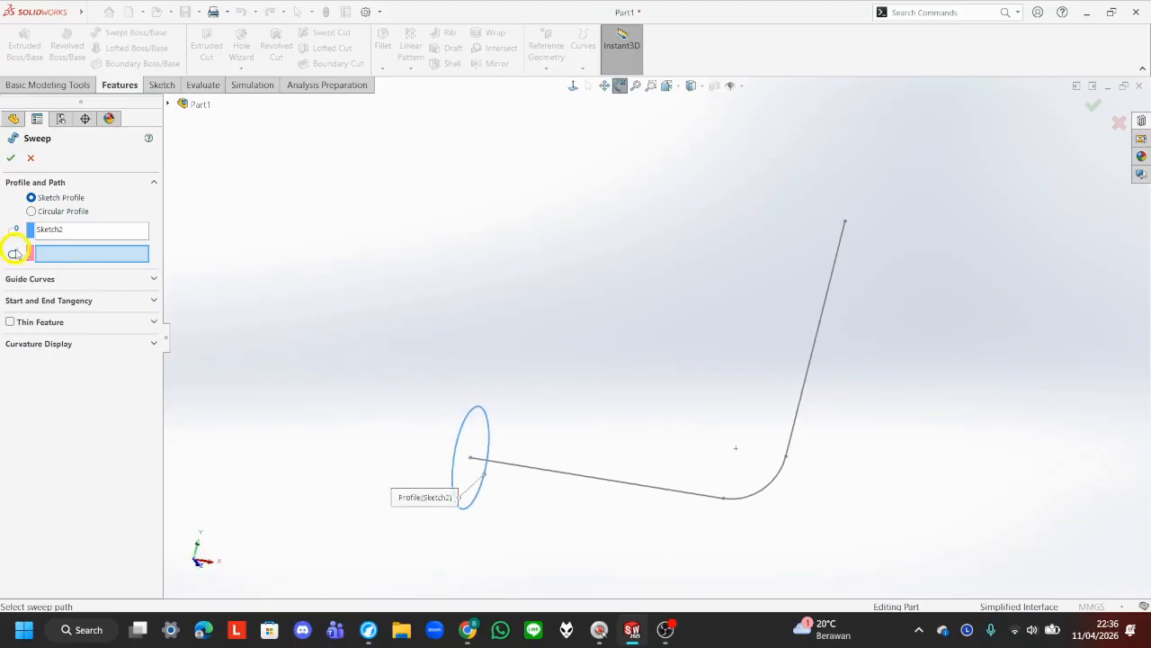
left_click(662, 494)
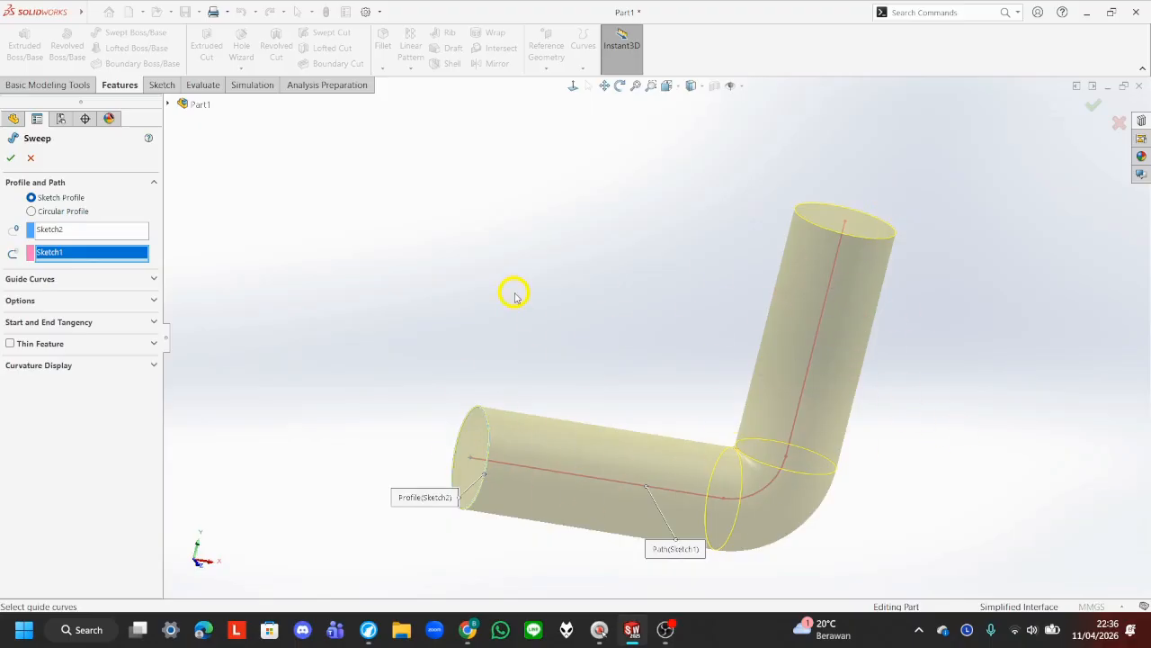
middle_click_drag(515, 297, 497, 475)
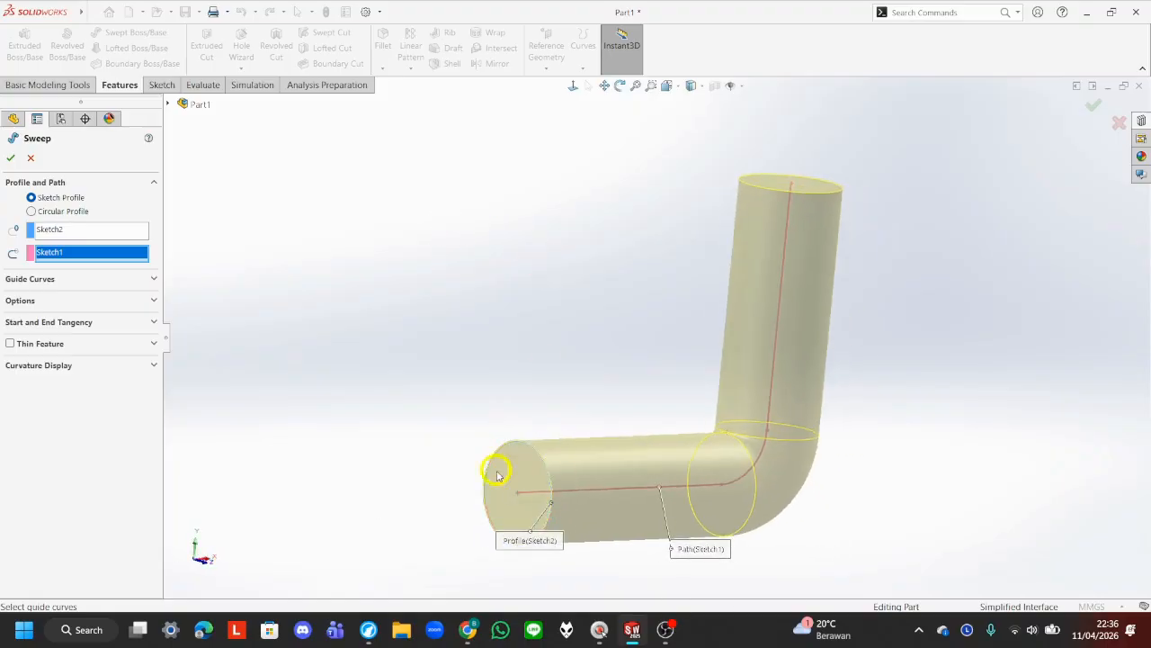
left_click(11, 159)
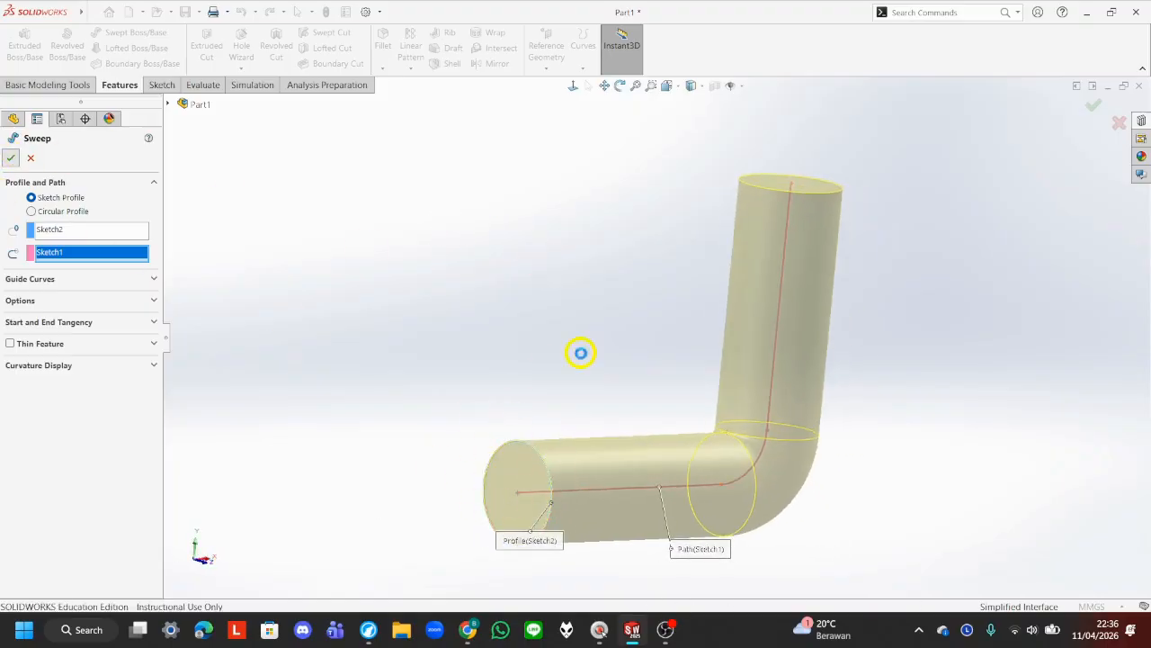
middle_click_drag(490, 294, 576, 339)
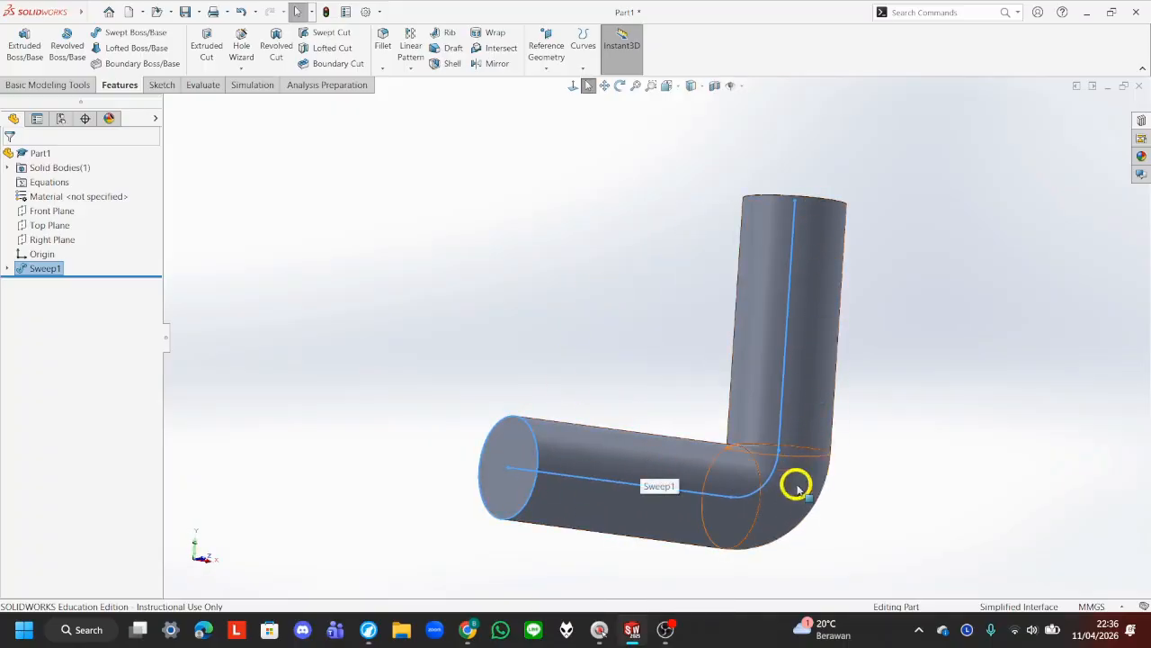
middle_click_drag(265, 174, 236, 213)
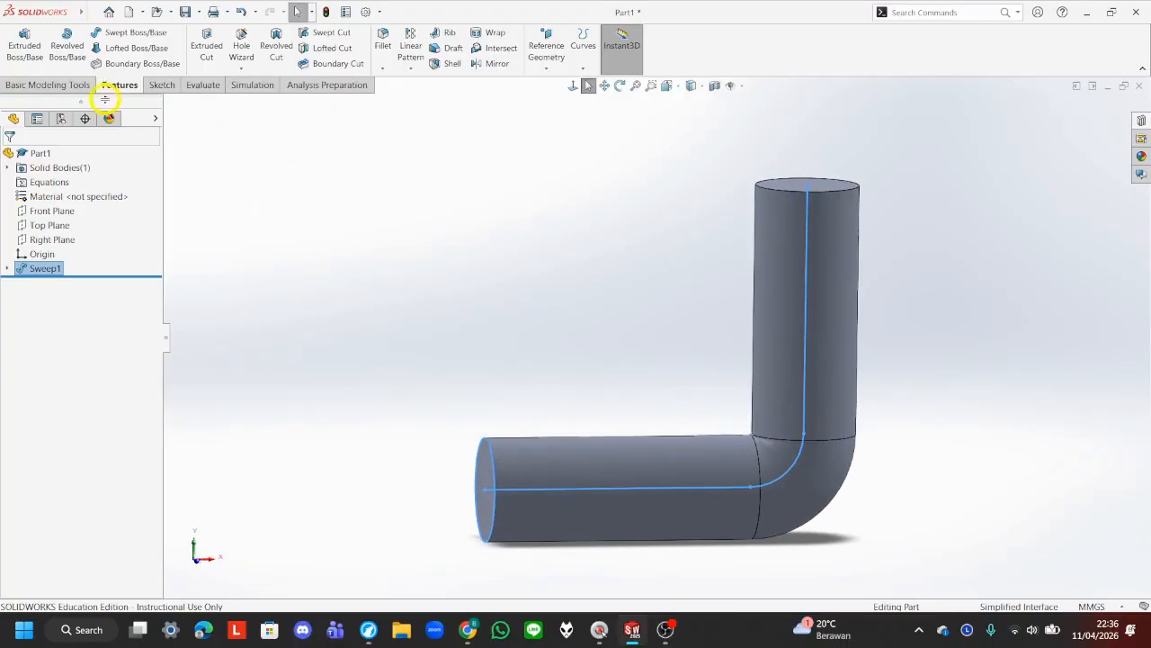
Step: Edit the sweep to use a circular profile and try a diameter of 60 mm
right_click(39, 267)
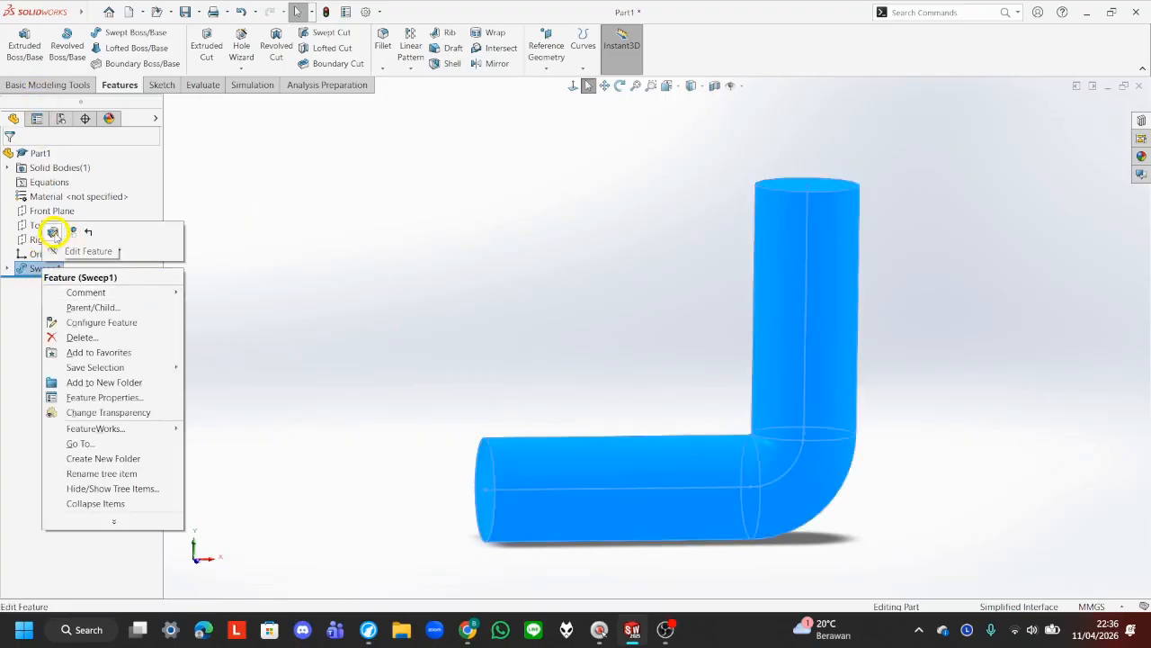
left_click(52, 232)
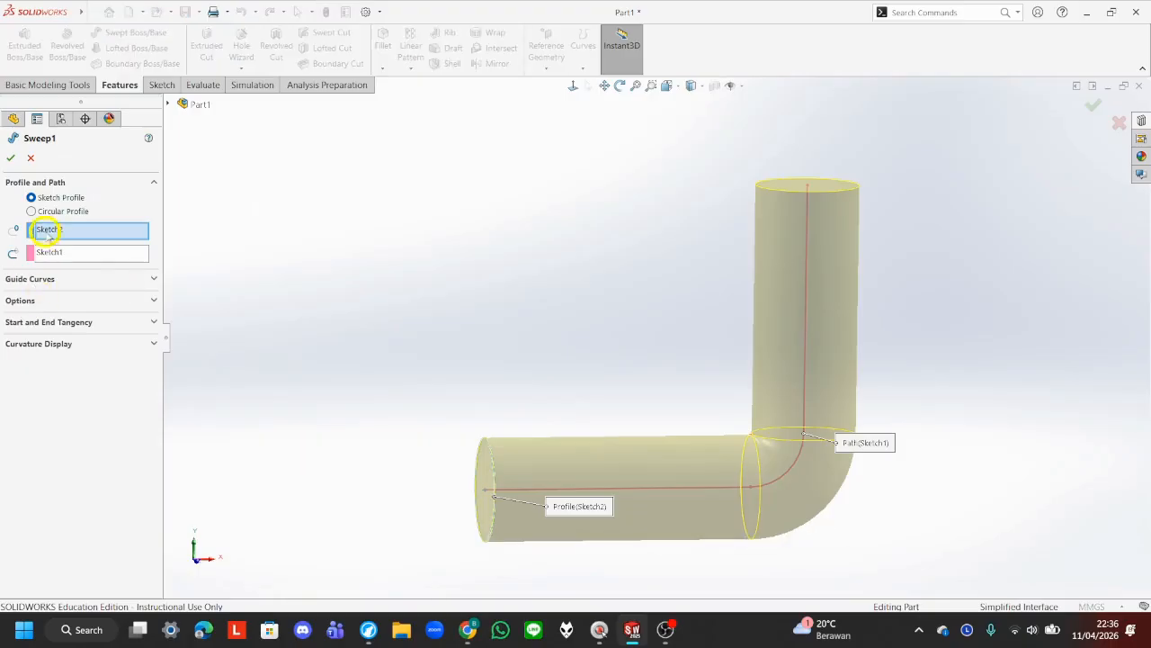
left_click(31, 211)
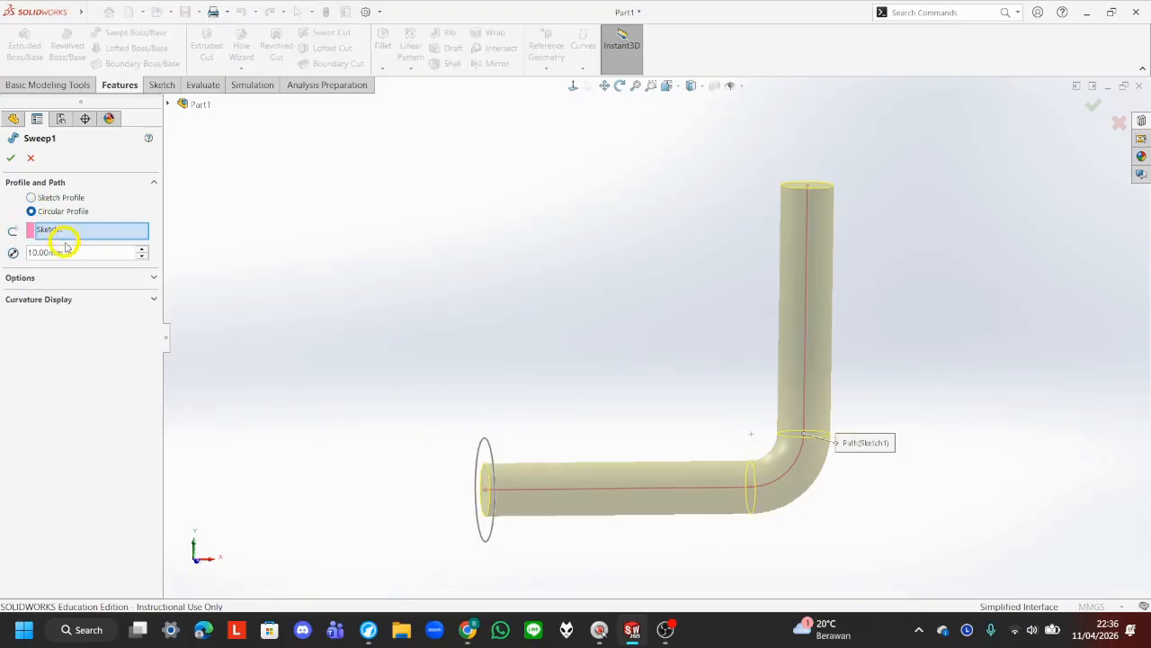
middle_click_drag(570, 368, 553, 437)
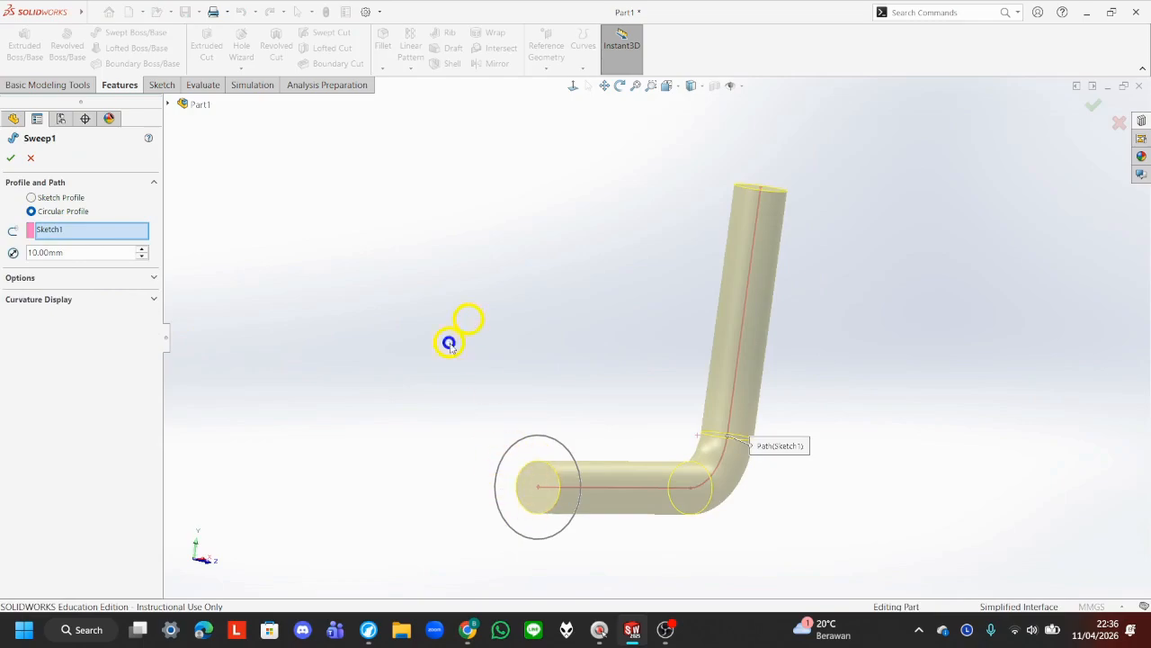
middle_click_drag(449, 343, 423, 324)
left_click(72, 252)
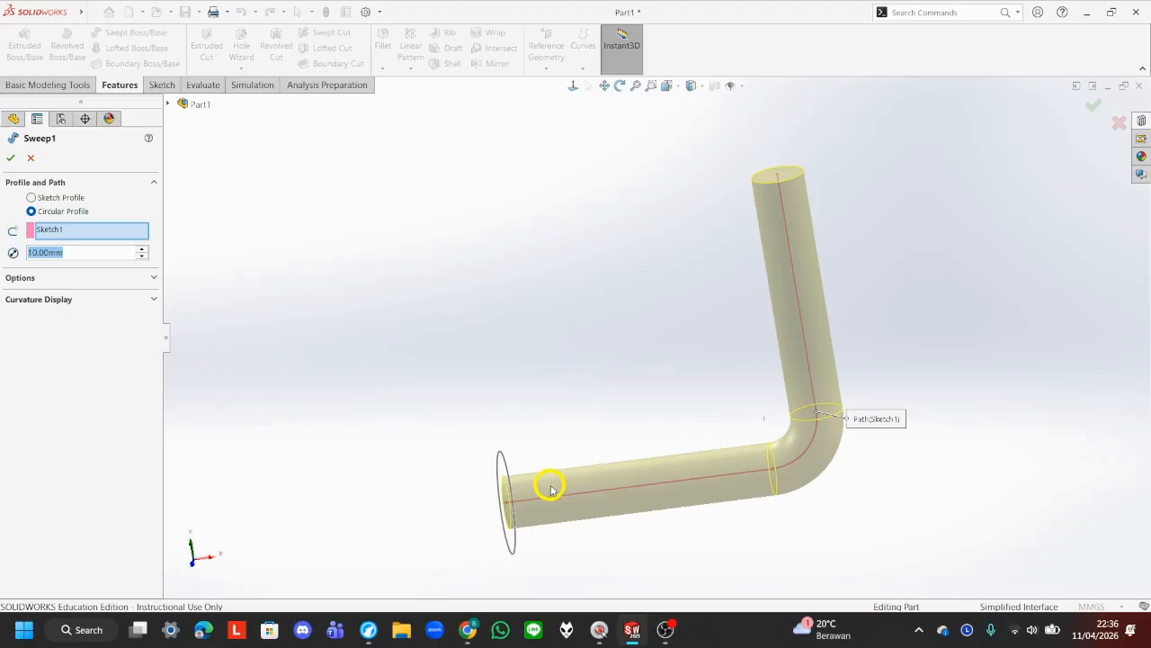
type("60")
key("Return")
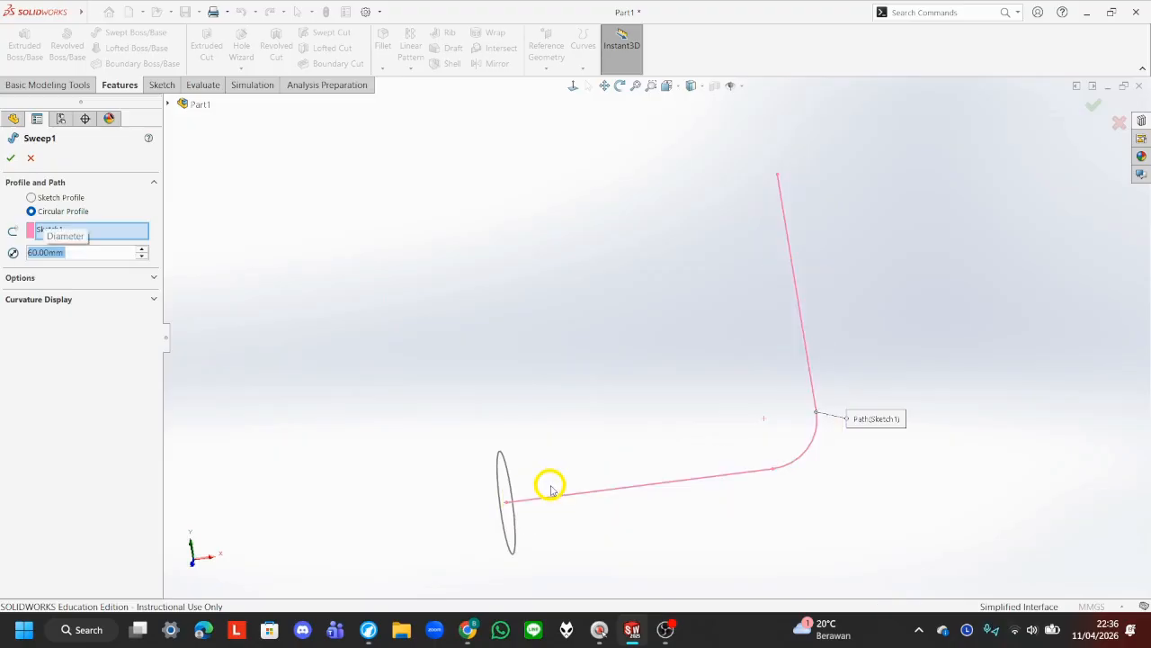
Step: Set the diameter of the sweep's circular profile to 5 mm
key("BackSpace")
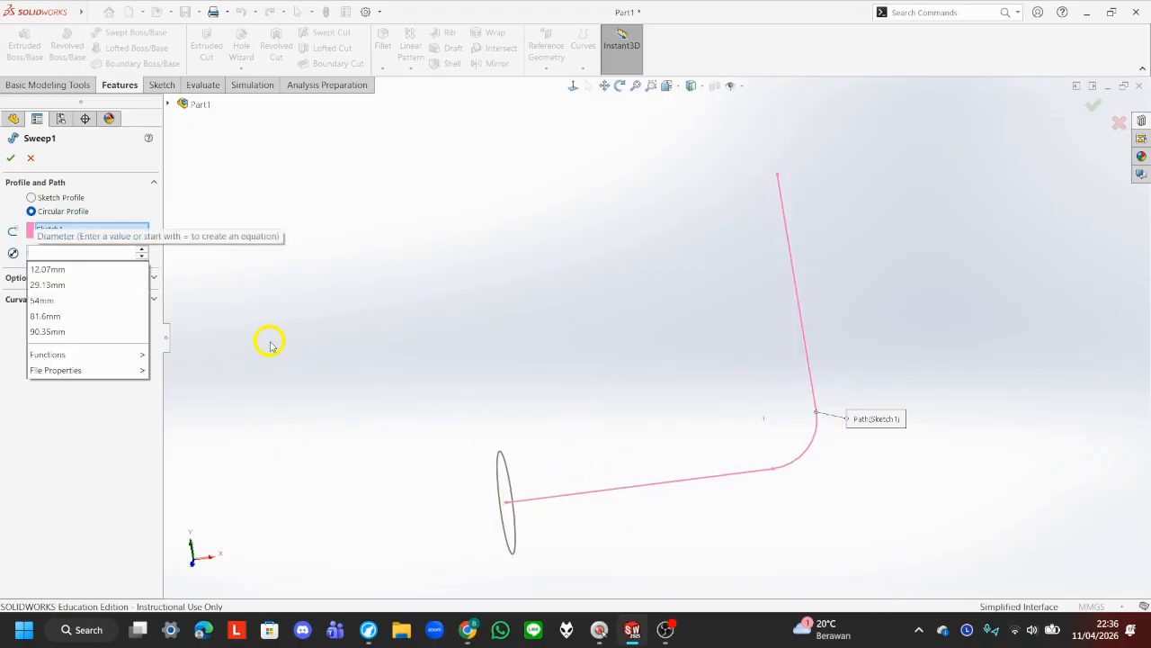
type("5")
key("Return")
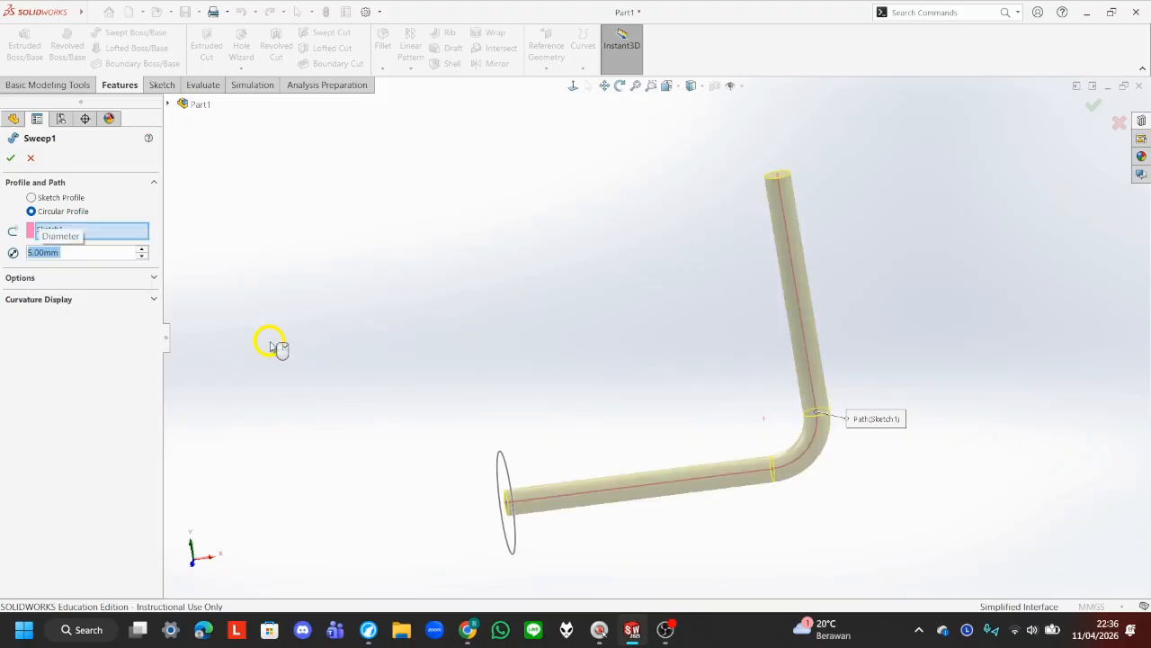
middle_click_drag(511, 365, 433, 322)
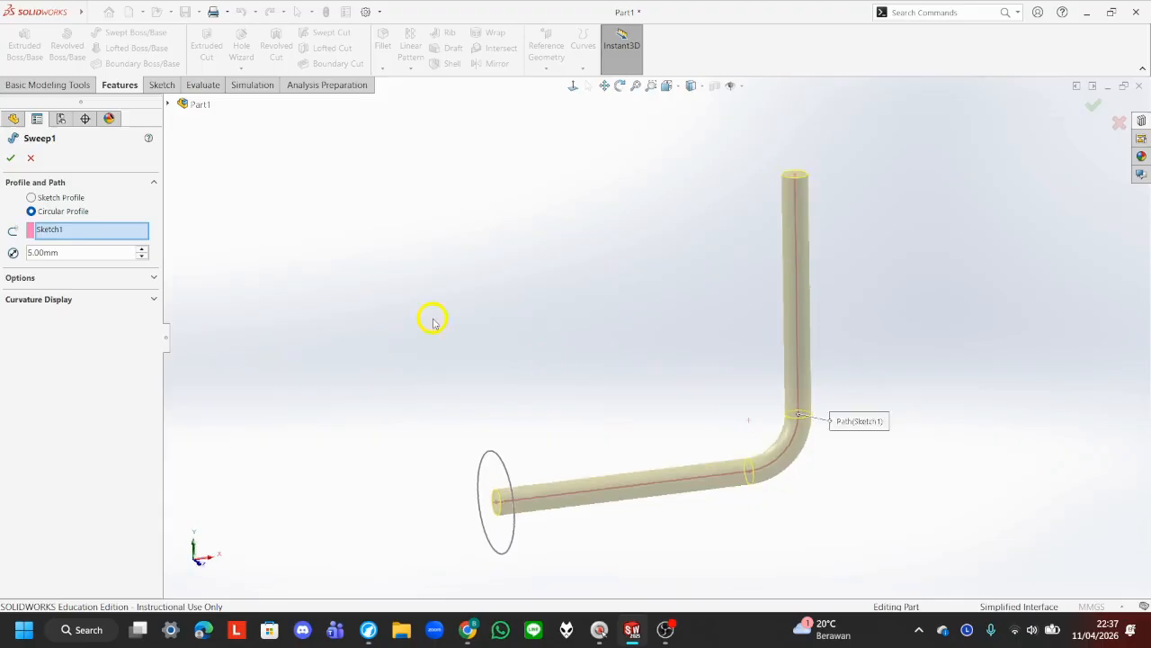
Step: Try the sketched circle as the sweep profile again, return to the circular profile, and discard the sweep edits
left_click(31, 198)
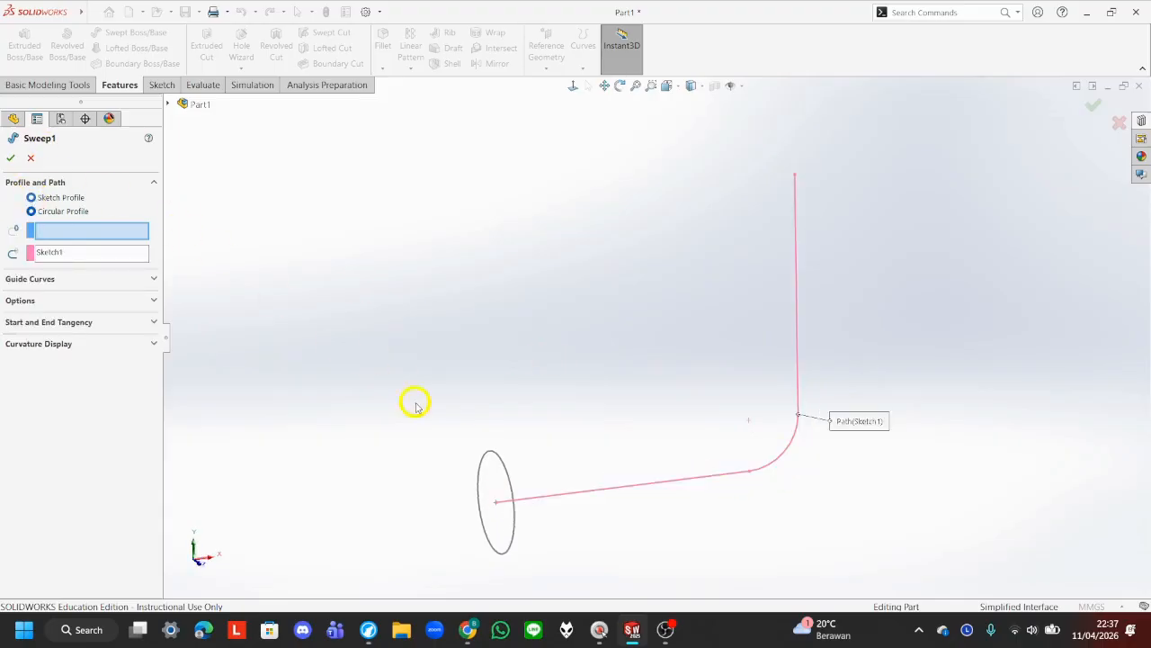
left_click(508, 474)
left_click(51, 212)
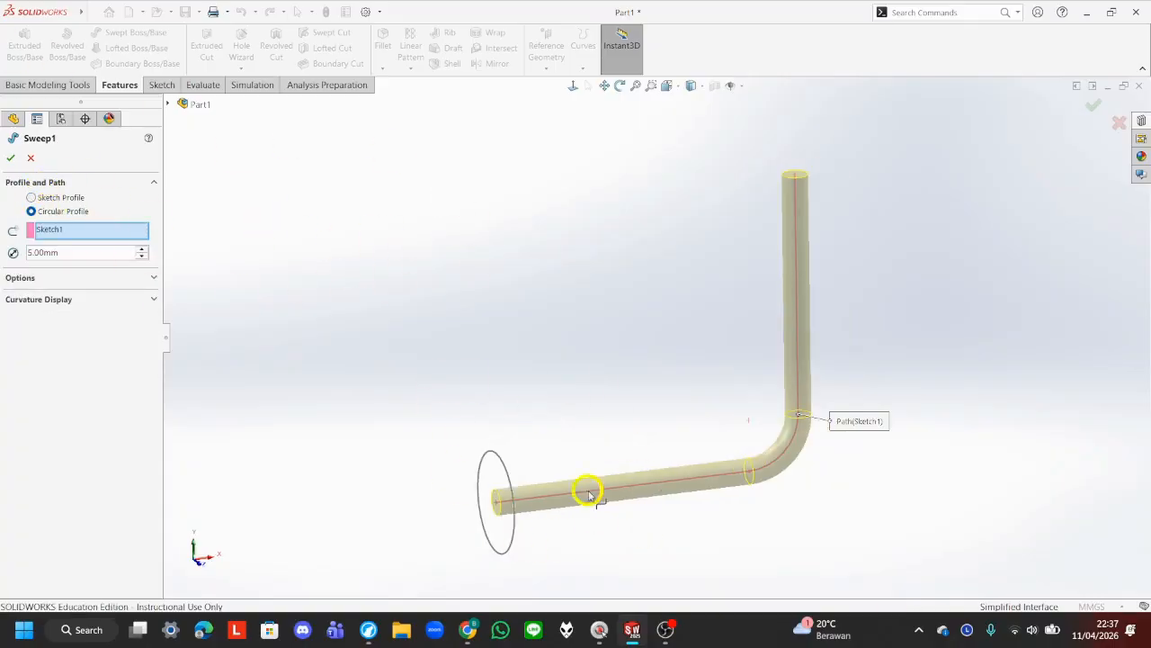
left_click(30, 158)
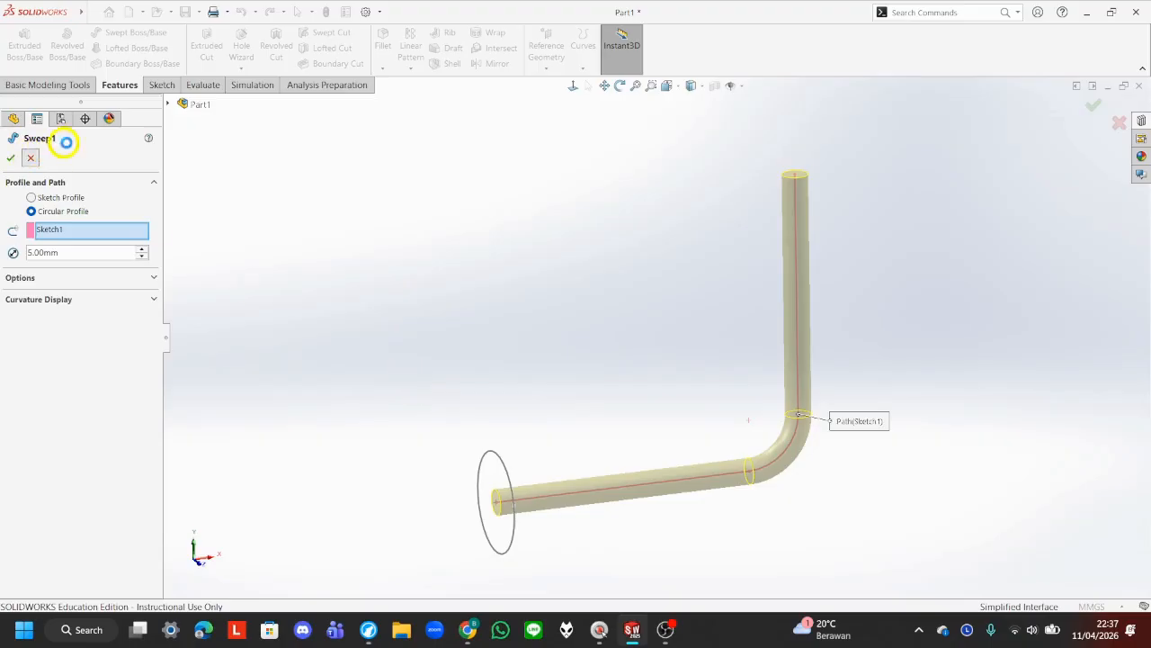
middle_click_drag(399, 260, 350, 216)
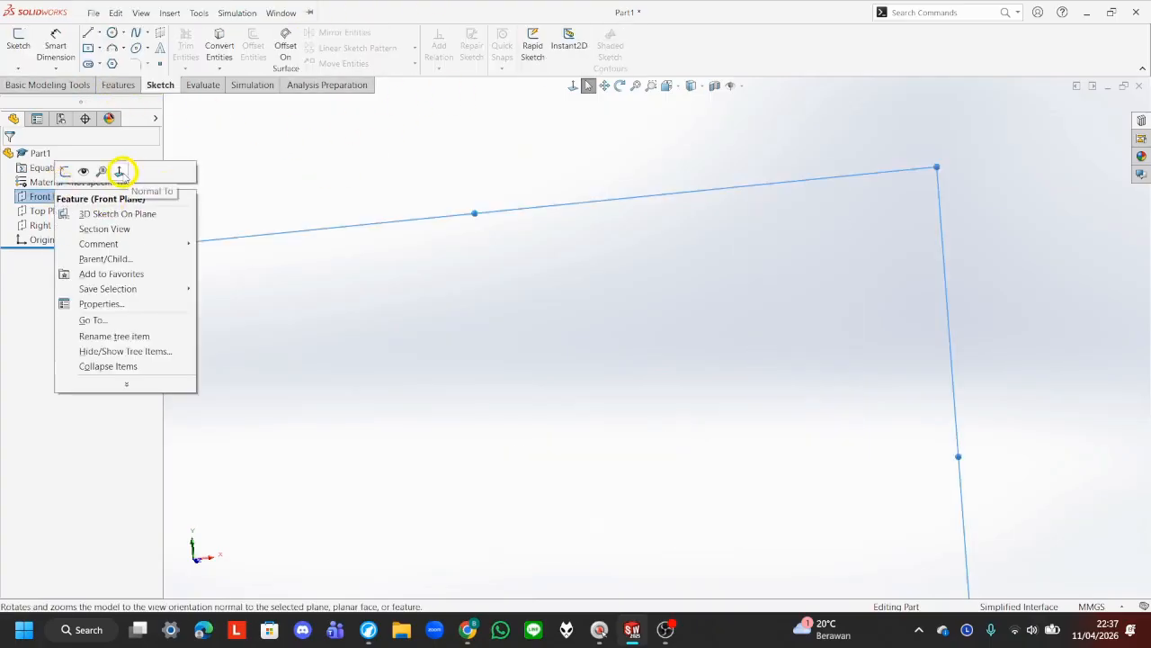
Step: Sketch a circle centred on the origin on the Front Plane and finish the sketch
left_click(118, 172)
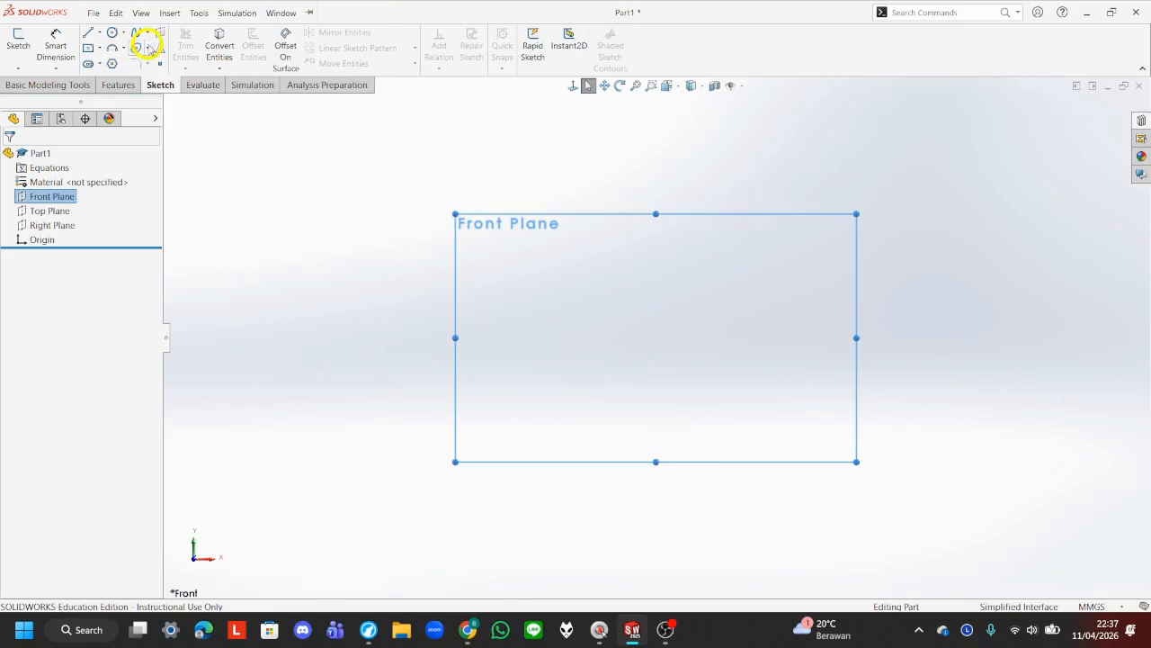
left_click(111, 32)
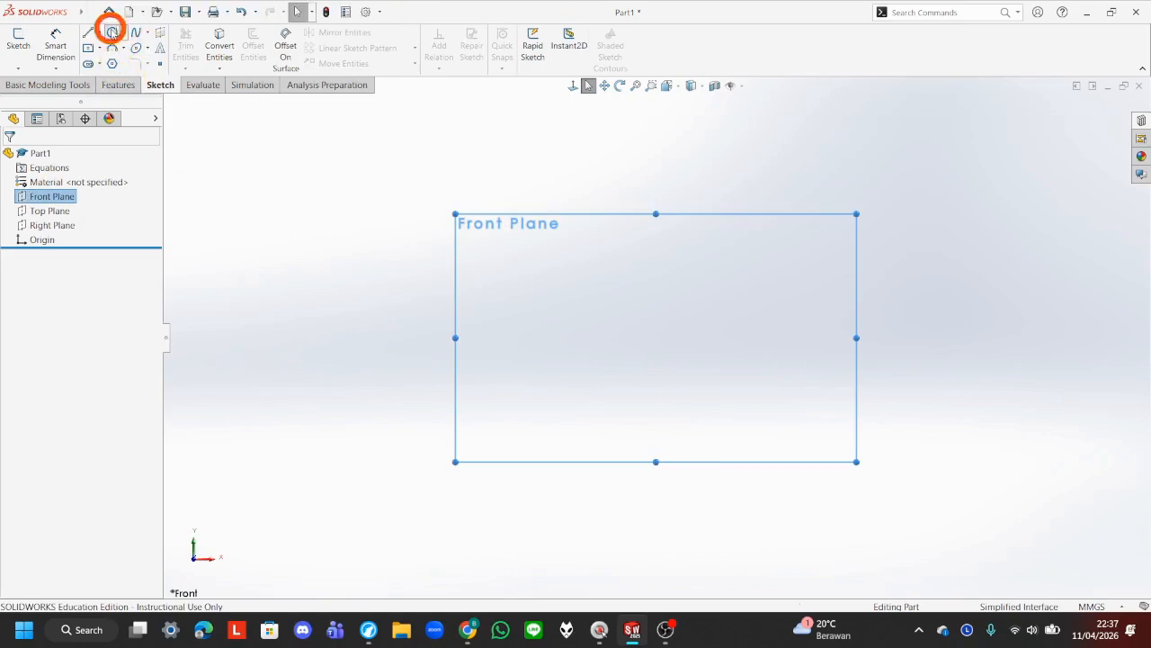
left_click(657, 338)
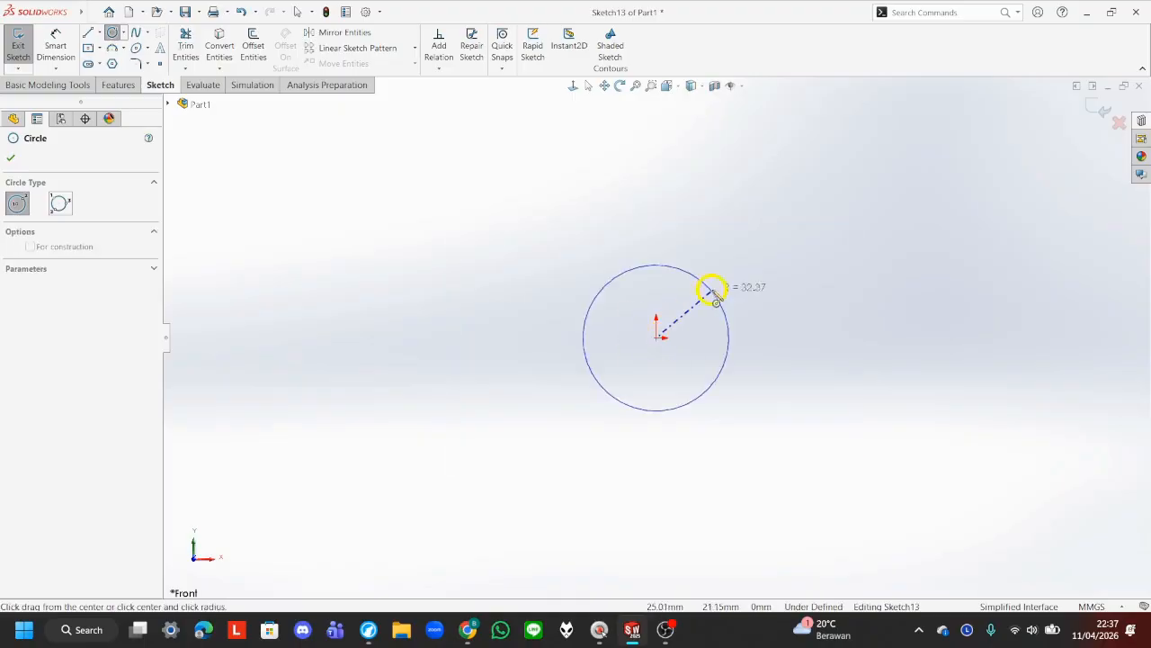
left_click(683, 312)
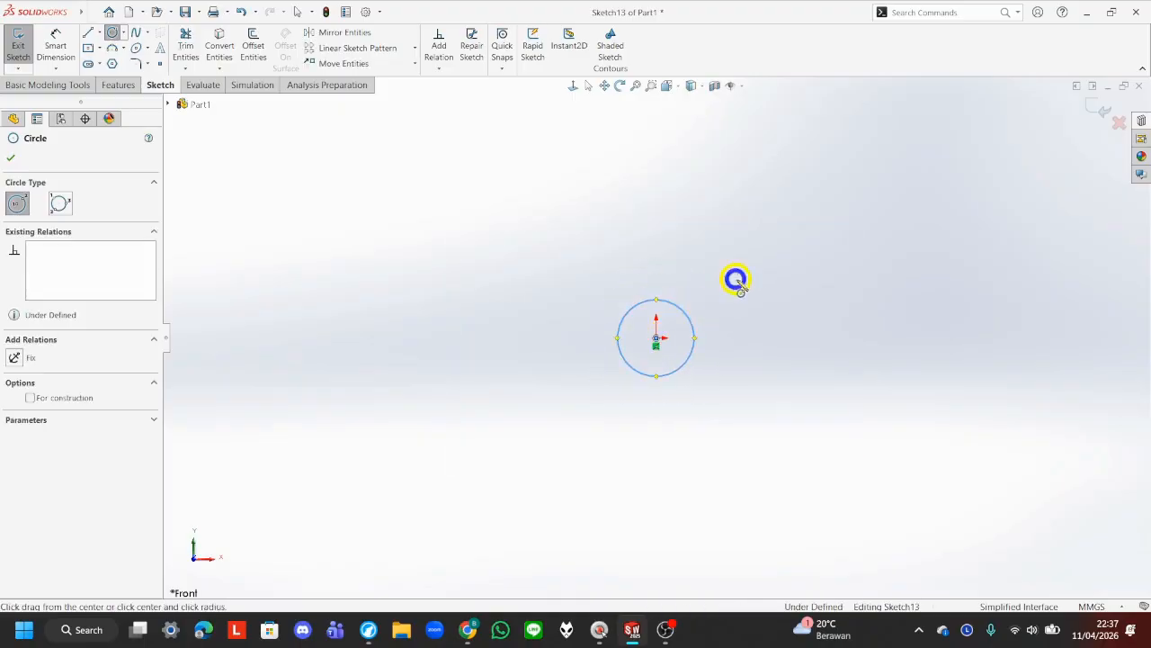
mouse_move(733, 275)
middle_mouse_down()
mouse_move(725, 84)
mouse_move(766, 68)
middle_mouse_up()
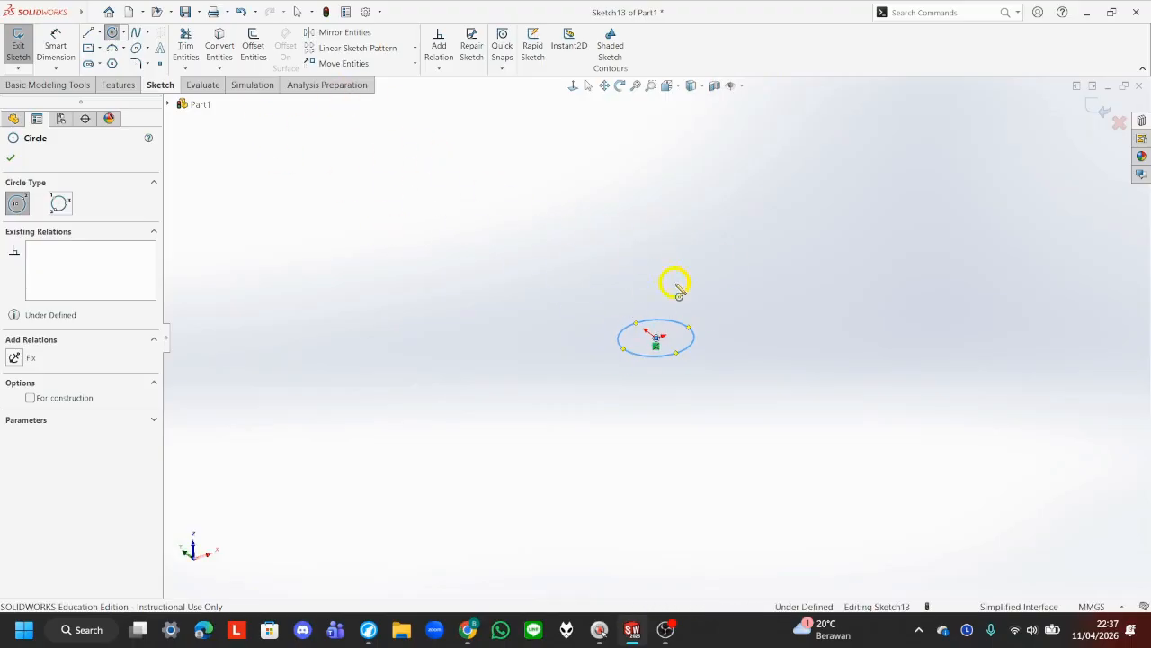
left_click(23, 47)
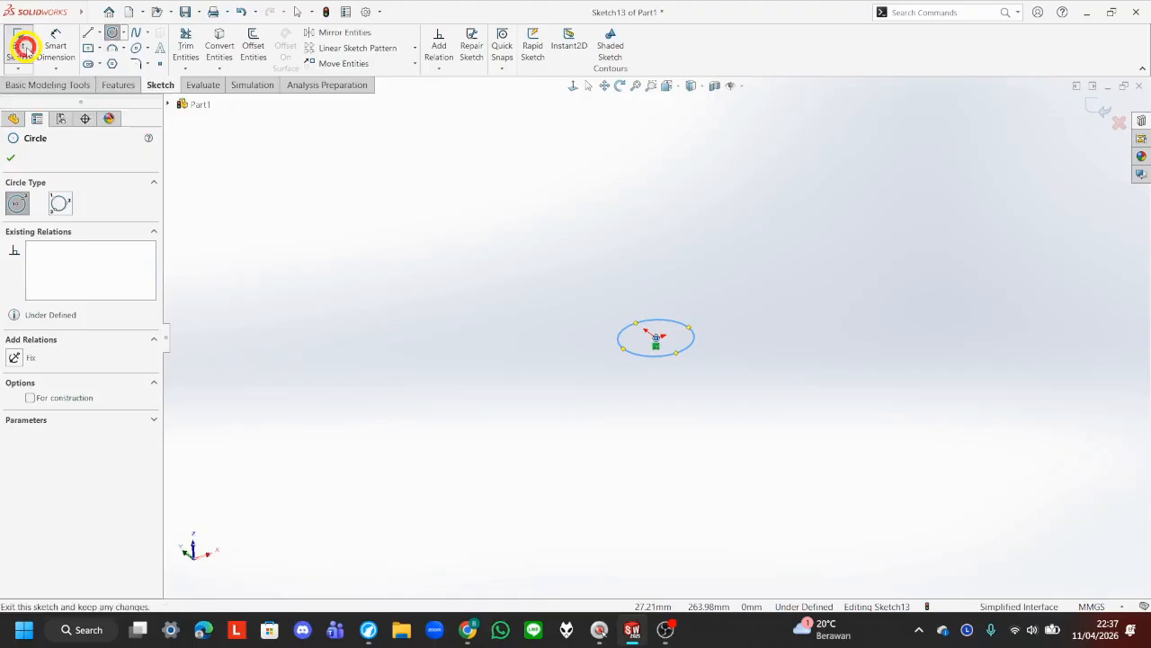
left_click(119, 85)
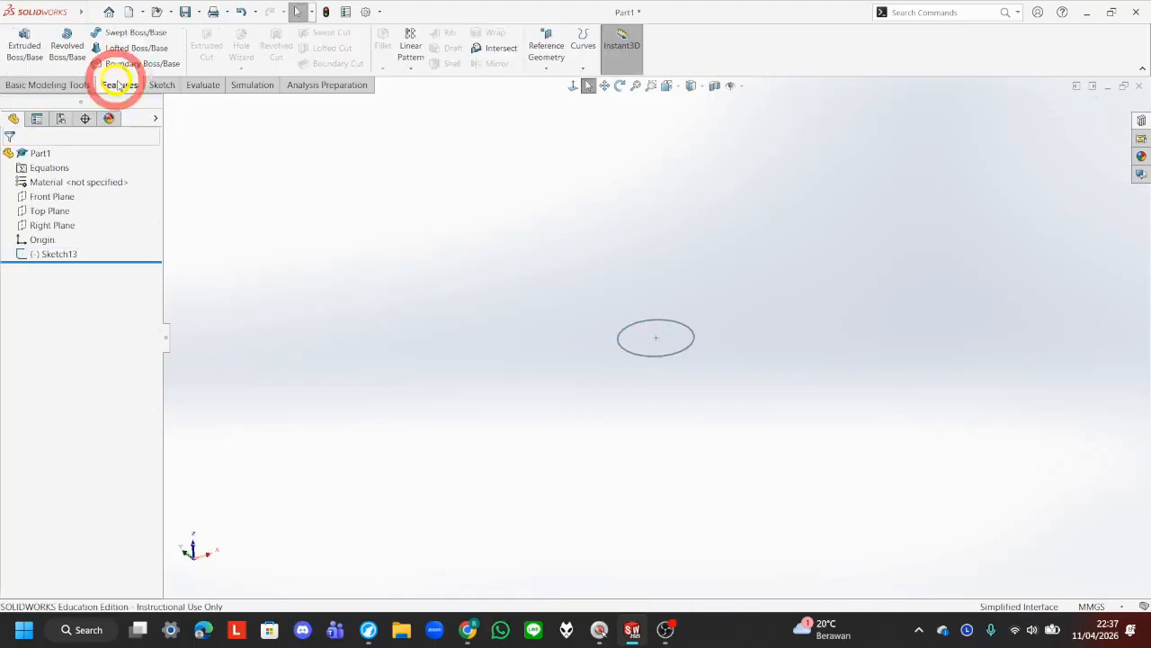
Step: Start a helix on the sketched circle and define it by Pitch and Revolution
left_click(546, 38)
mouse_move(591, 50)
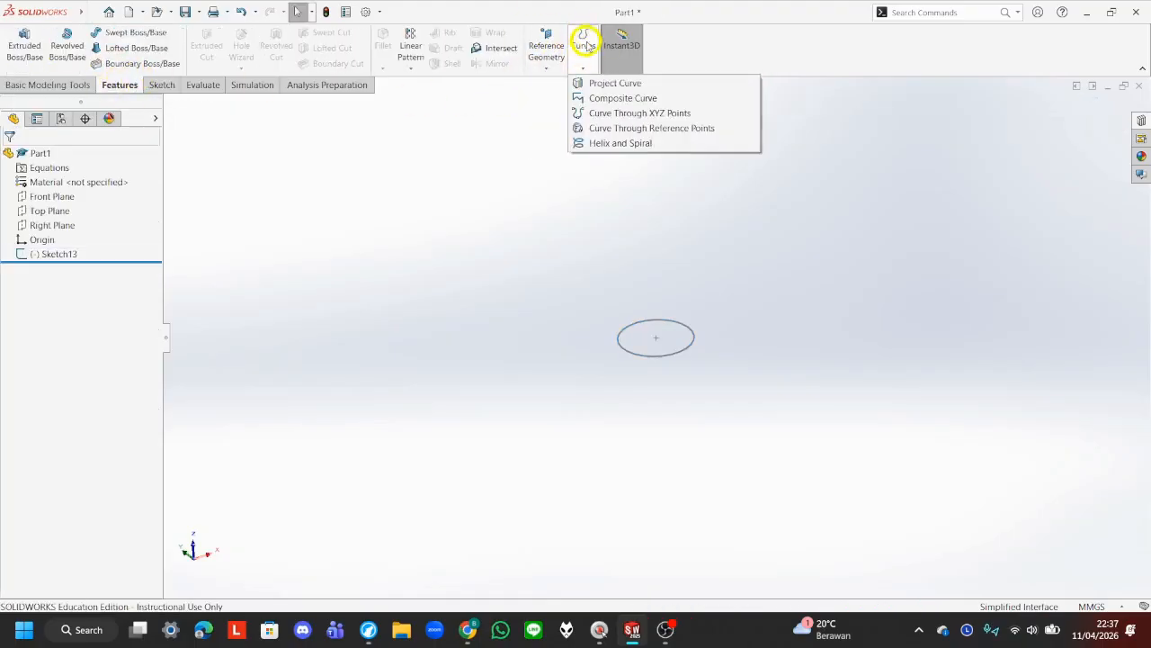
left_click(601, 143)
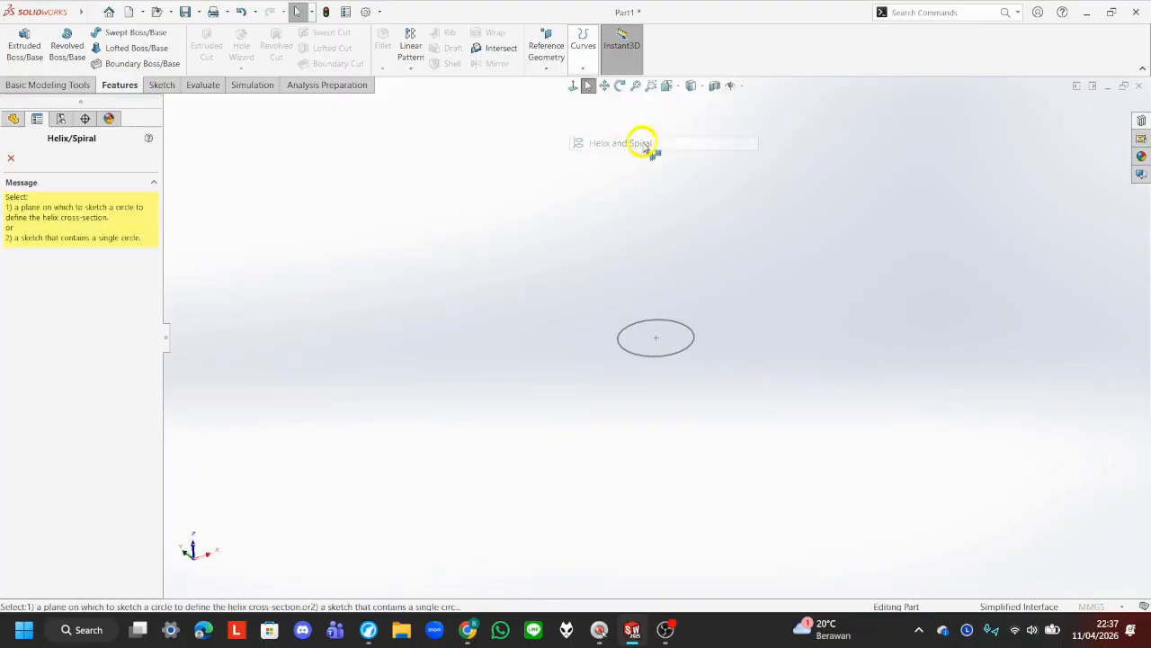
left_click(695, 340)
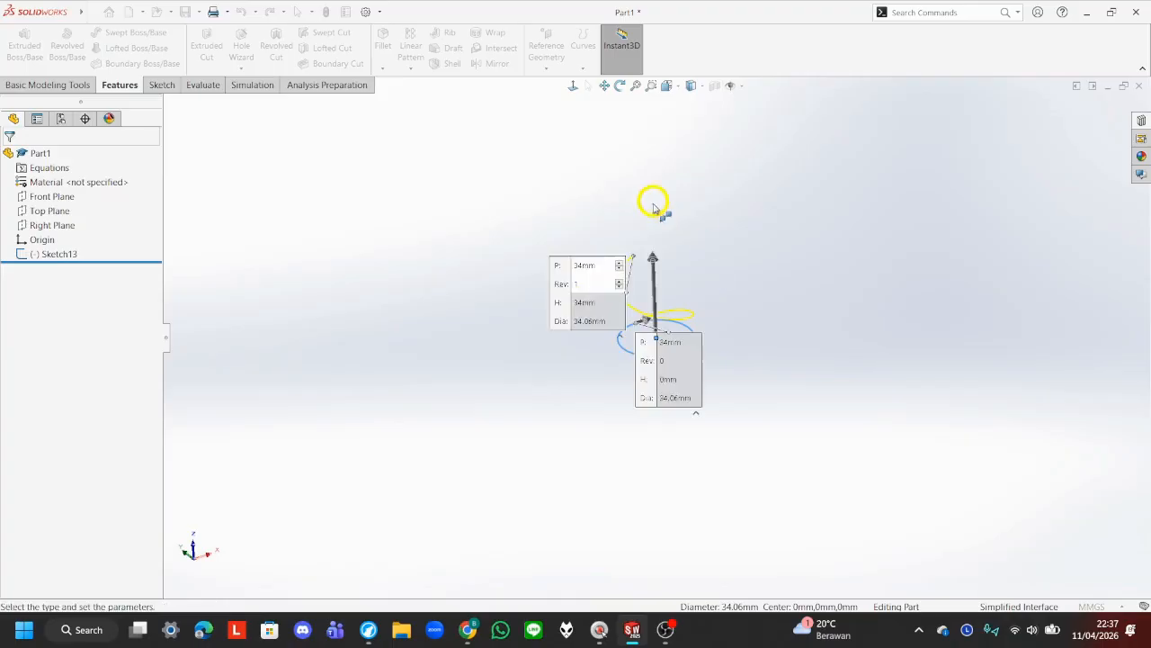
middle_click_drag(467, 306, 496, 319)
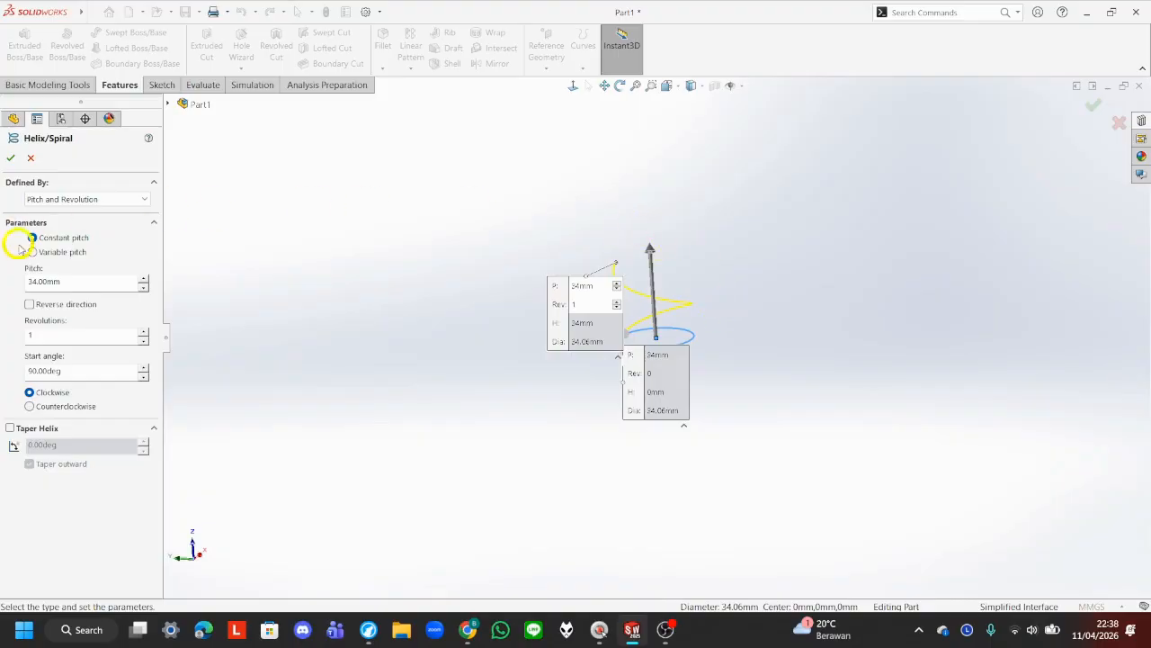
left_click(77, 199)
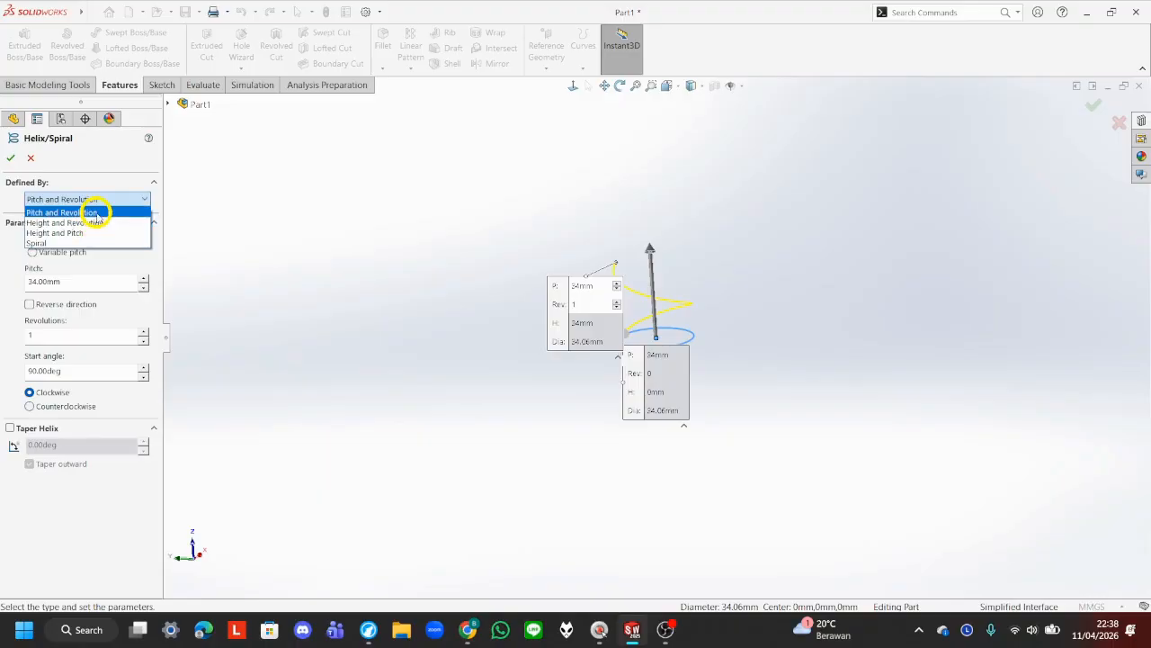
left_click(96, 214)
Step: Set the helix's pitch to 4 mm and its number of revolutions to 10
double_click(74, 282)
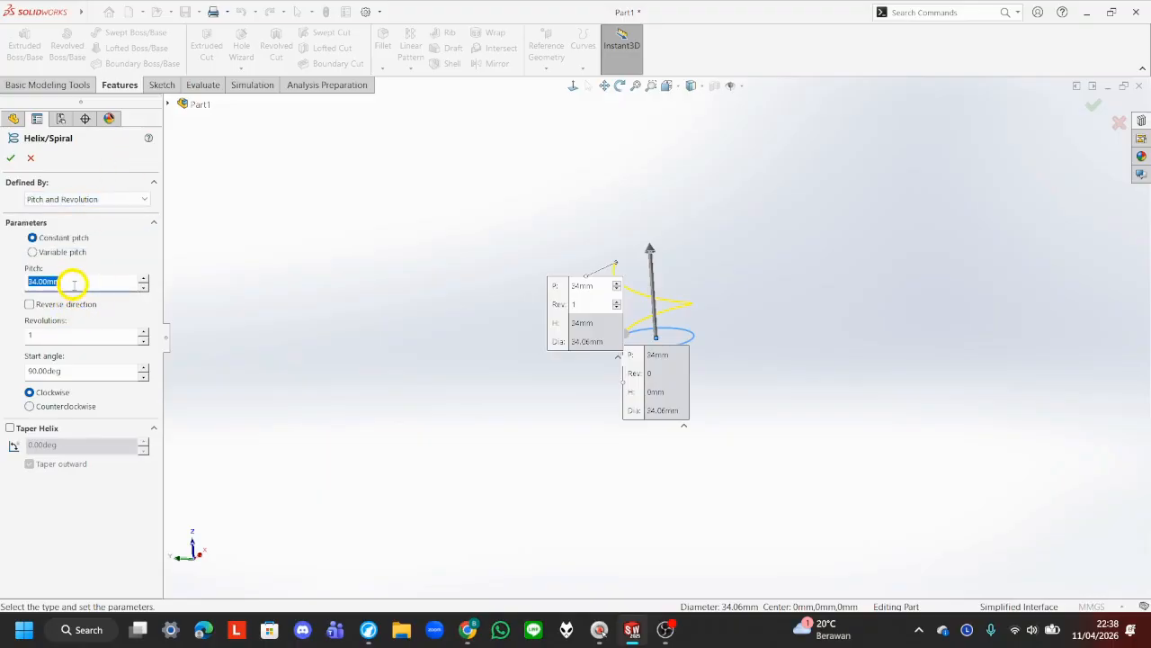
middle_click_drag(735, 251, 739, 241)
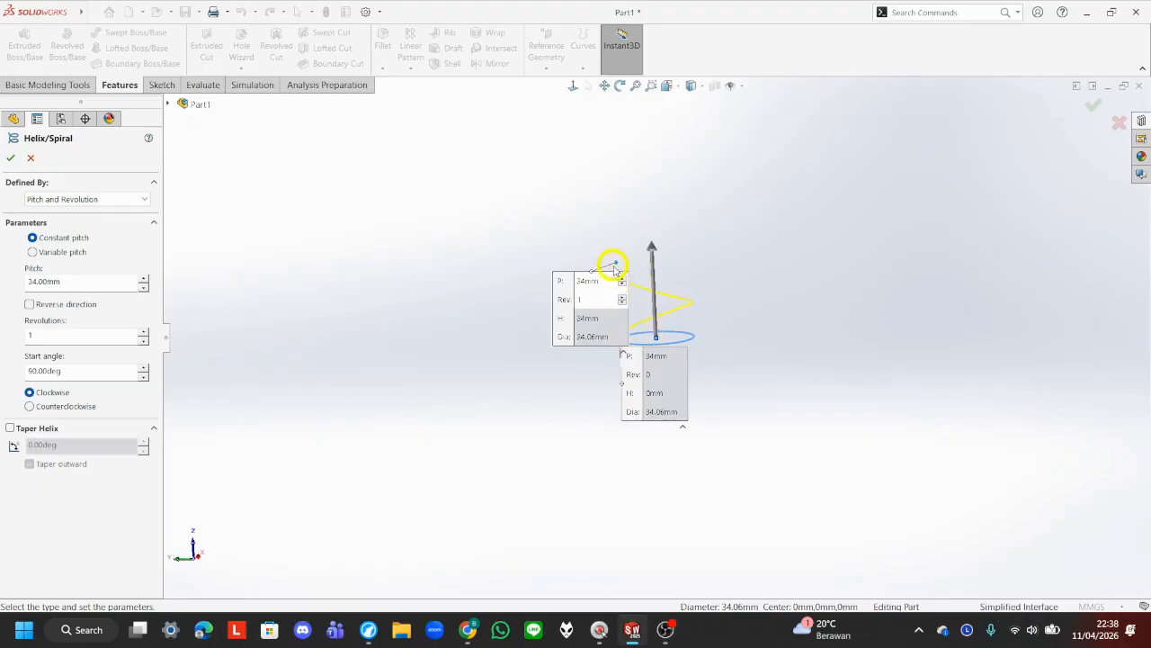
double_click(90, 282)
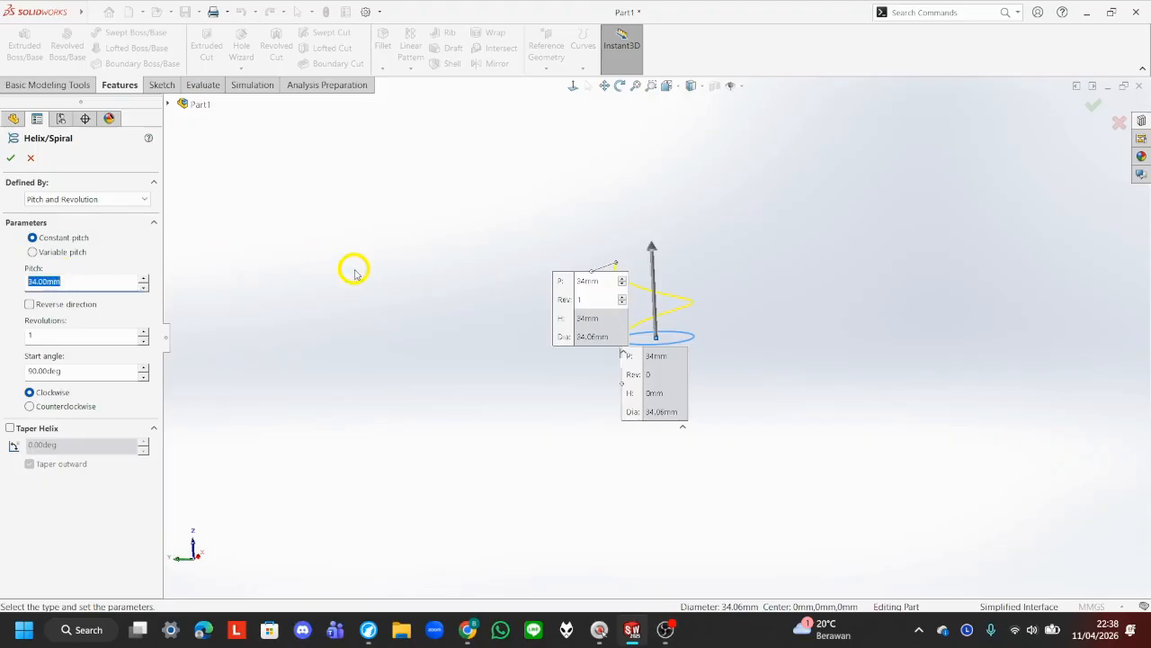
type("4")
key("Return")
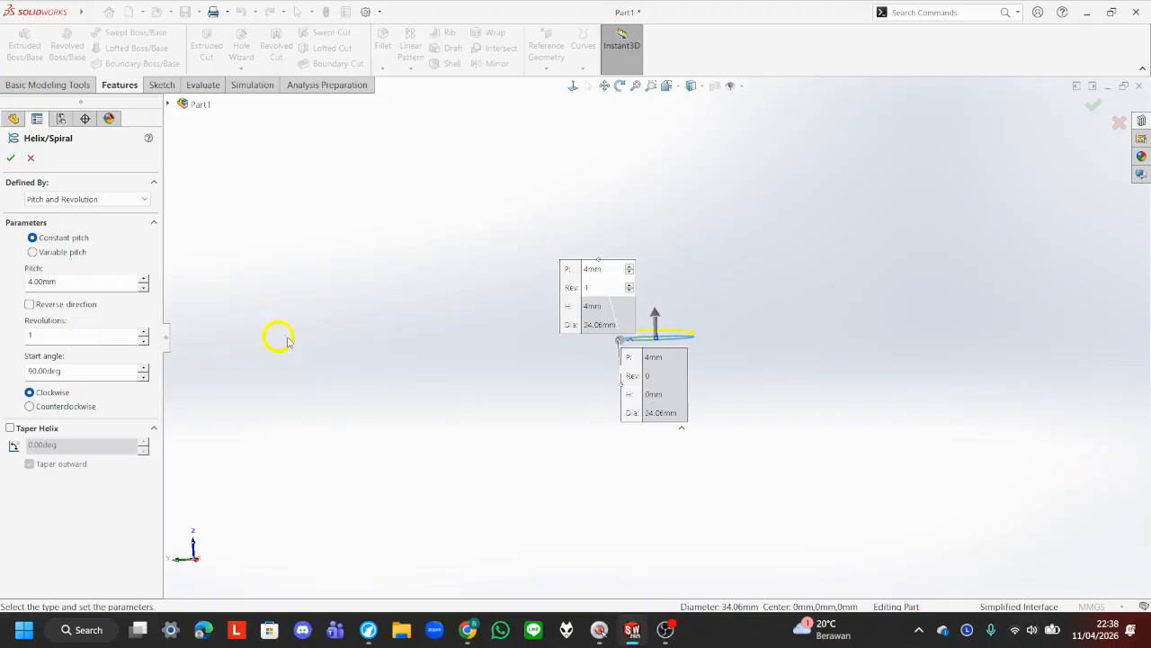
left_click(71, 333)
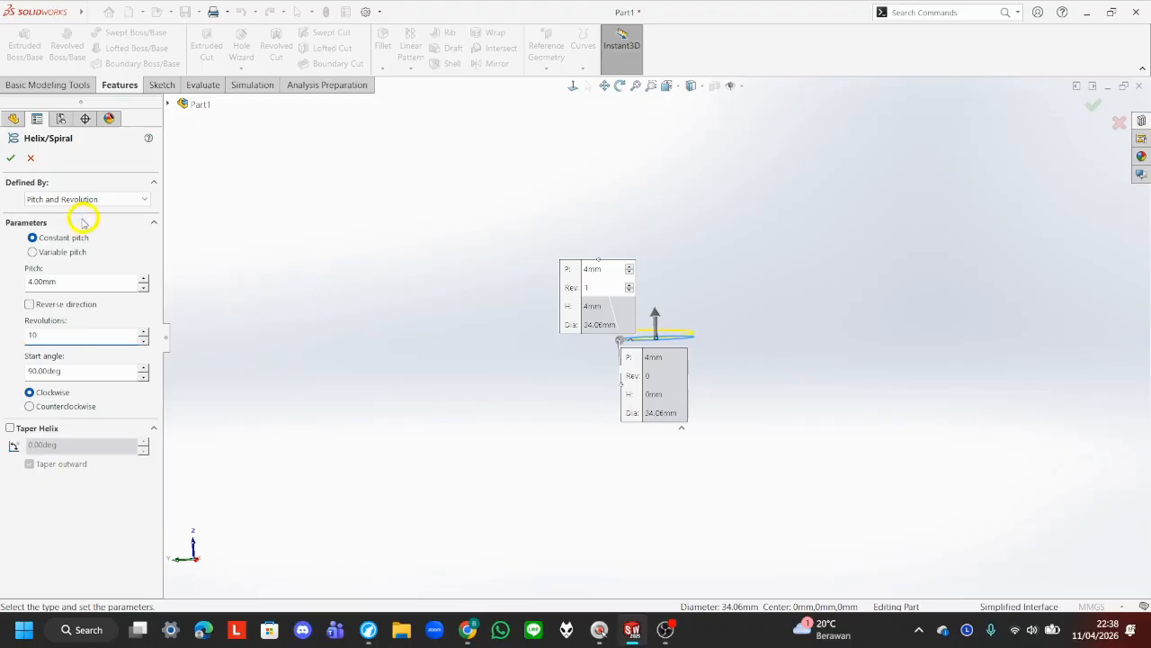
type("0")
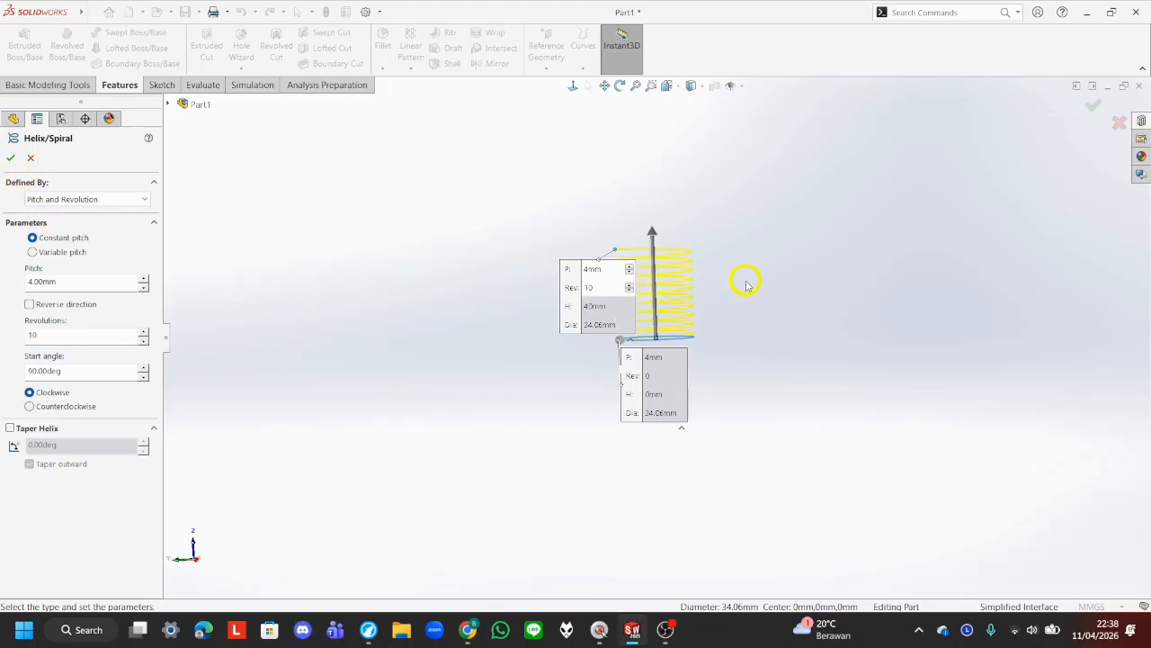
mouse_move(746, 278)
middle_mouse_down()
mouse_move(606, 254)
mouse_move(764, 288)
middle_mouse_up()
Step: Switch the helix definition to Height and Pitch and inspect the preview
left_click(94, 198)
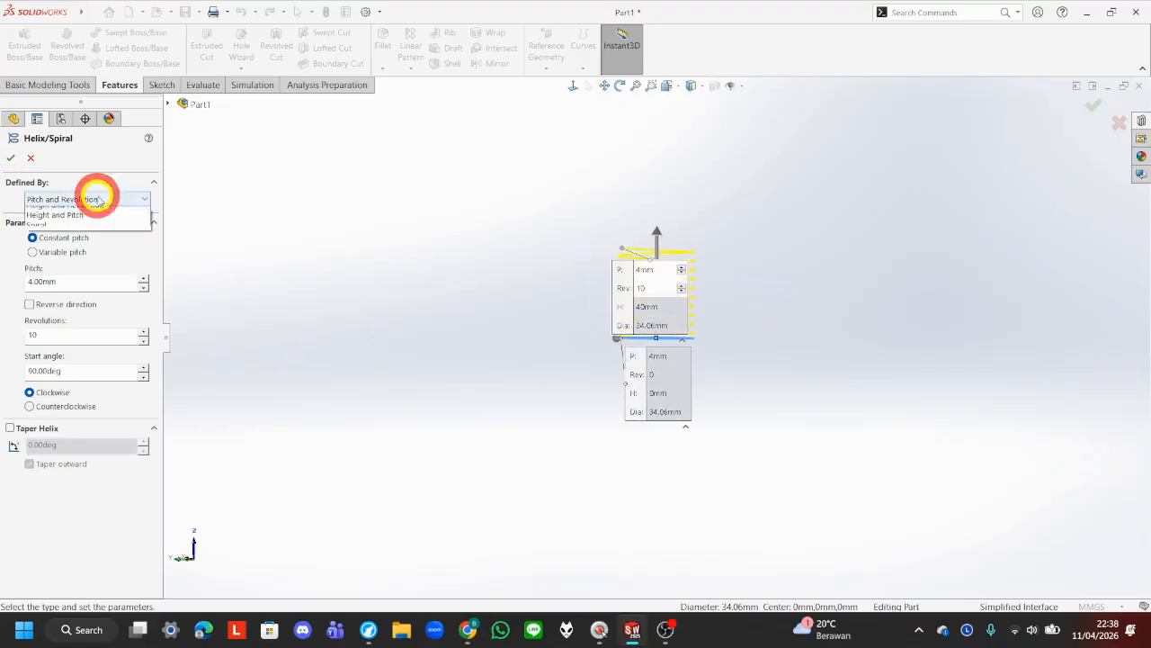
left_click(104, 233)
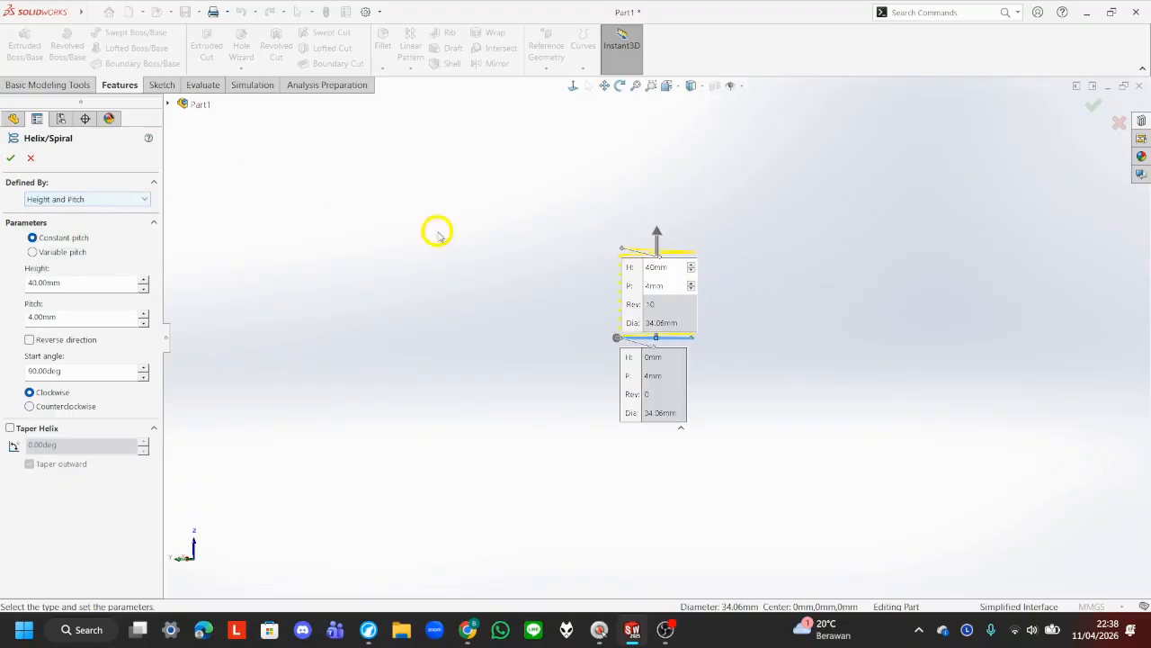
middle_click_drag(506, 267, 643, 299)
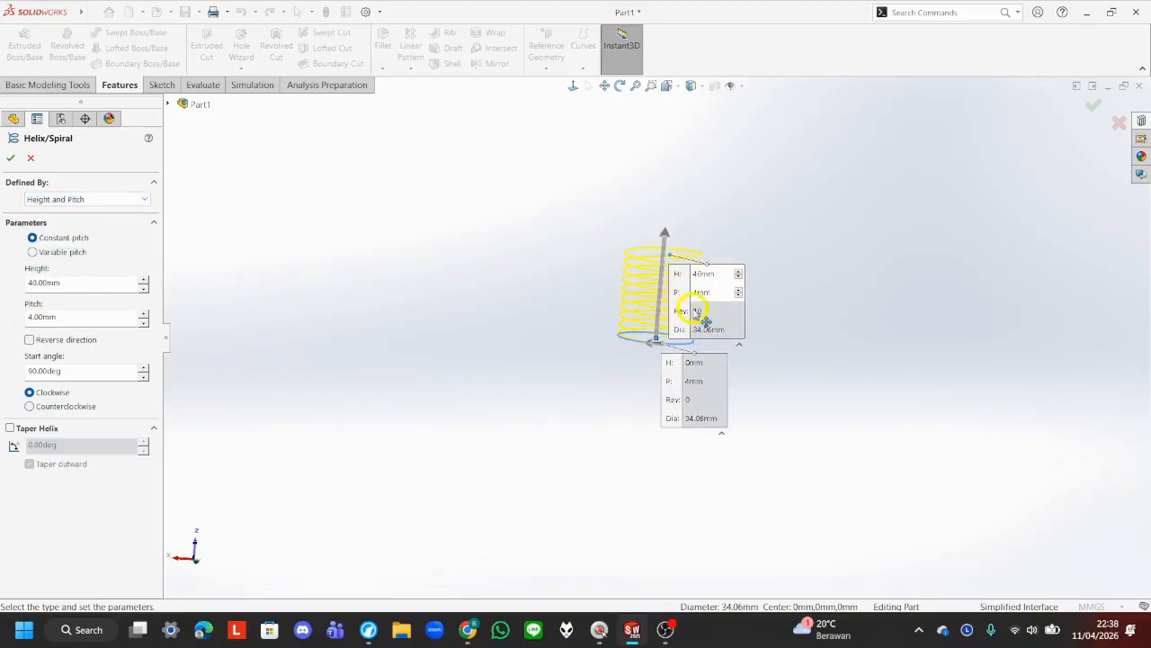
left_click(79, 199)
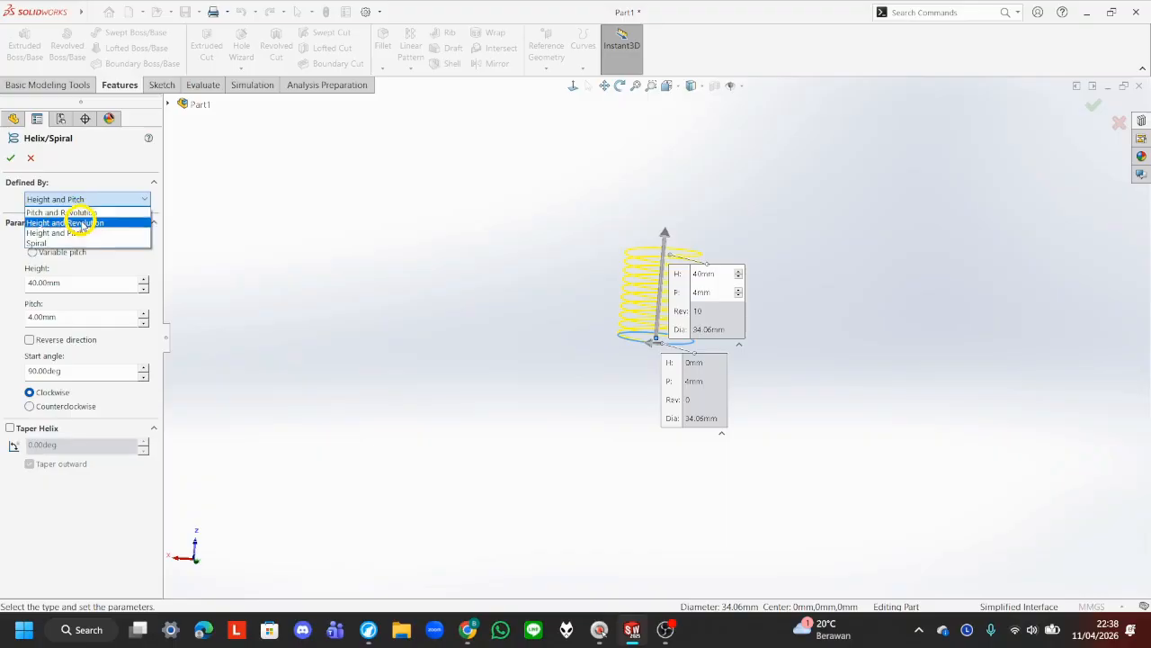
left_click(5, 276)
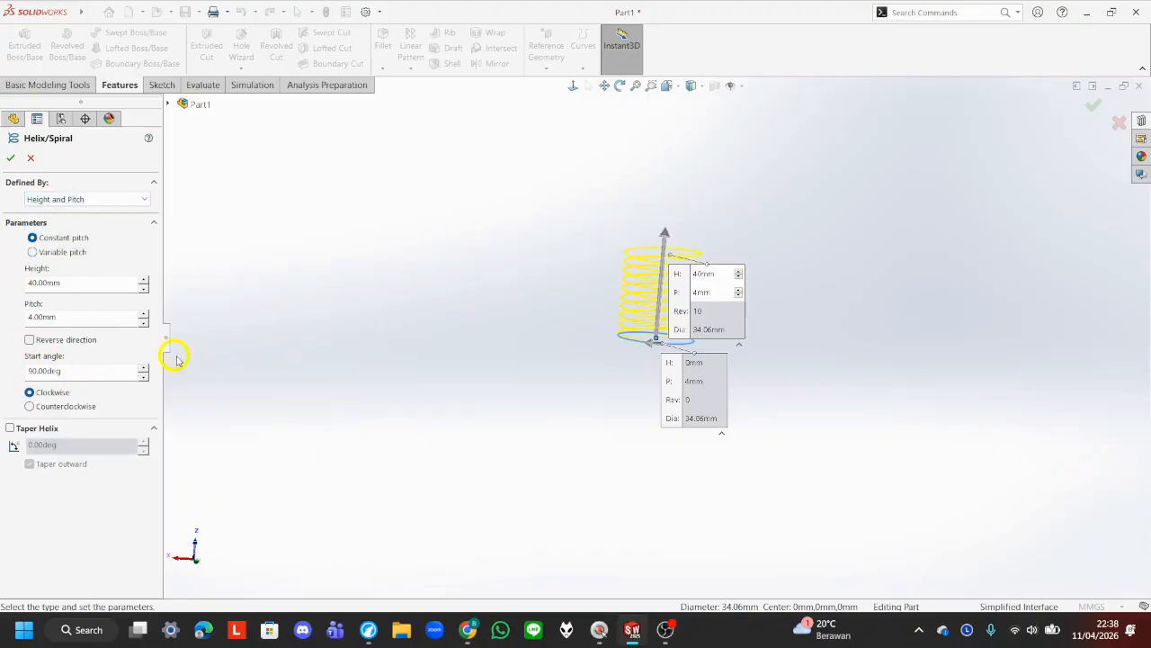
middle_click_drag(561, 364, 694, 344)
Step: Set the helix's start angle to 0 degrees and inspect where the curve begins
double_click(81, 370)
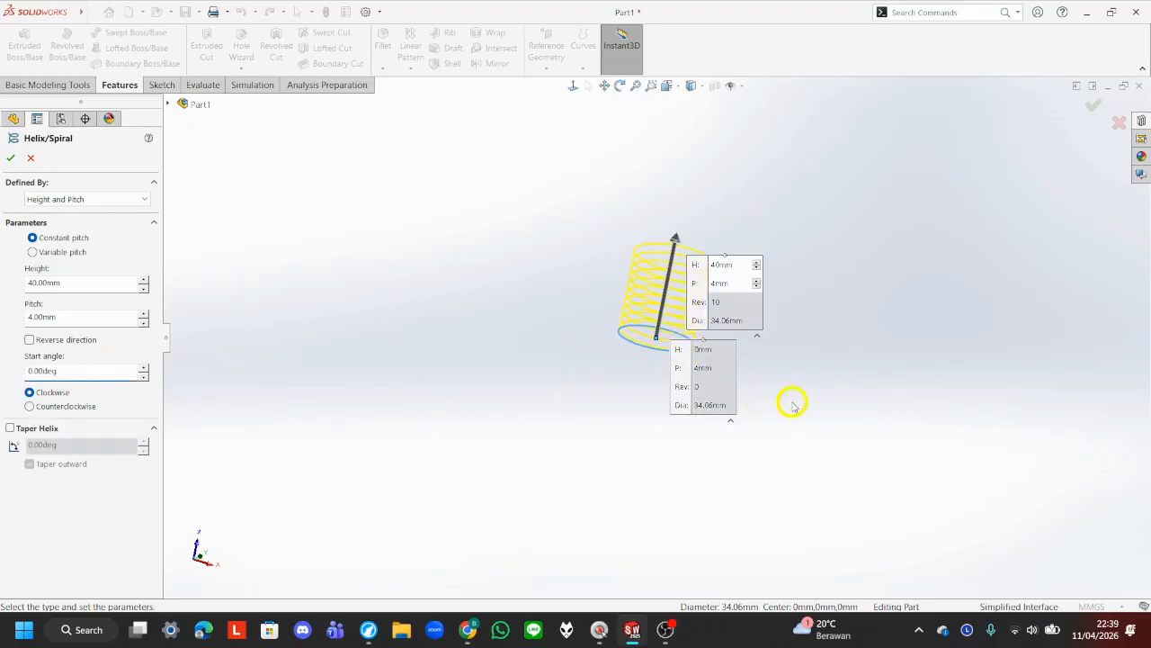
middle_click_drag(789, 403, 677, 349)
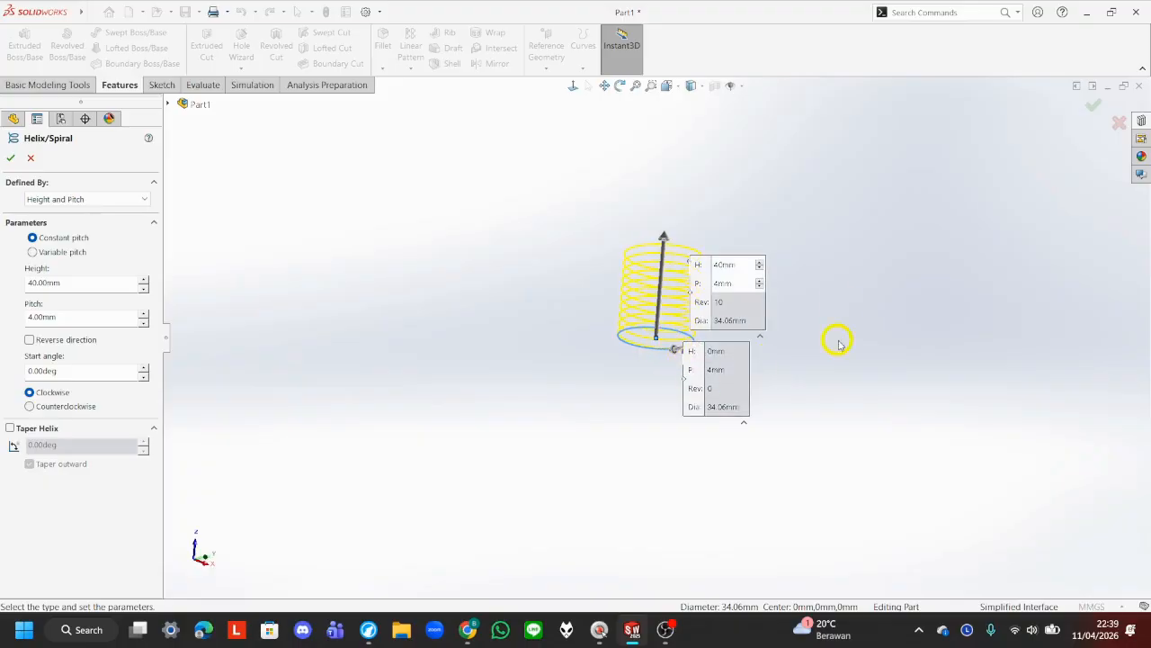
middle_click_drag(839, 344, 673, 364)
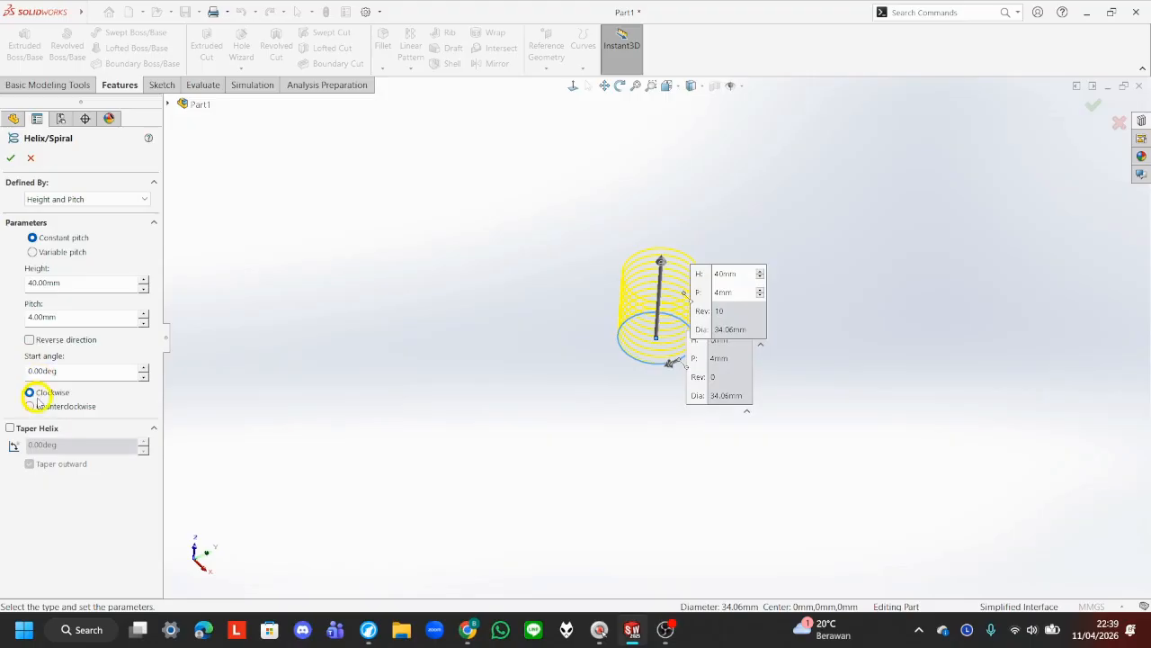
Step: Try the Spiral definition for the curve, view it, and discard the helix/spiral
left_click(106, 200)
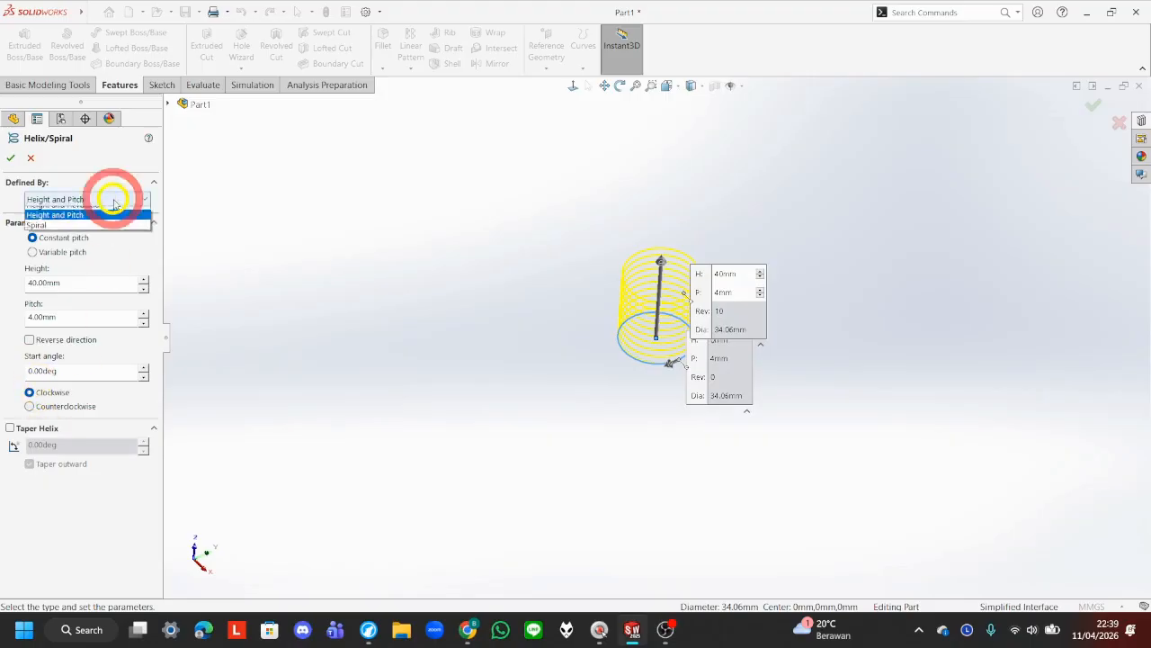
left_click(76, 245)
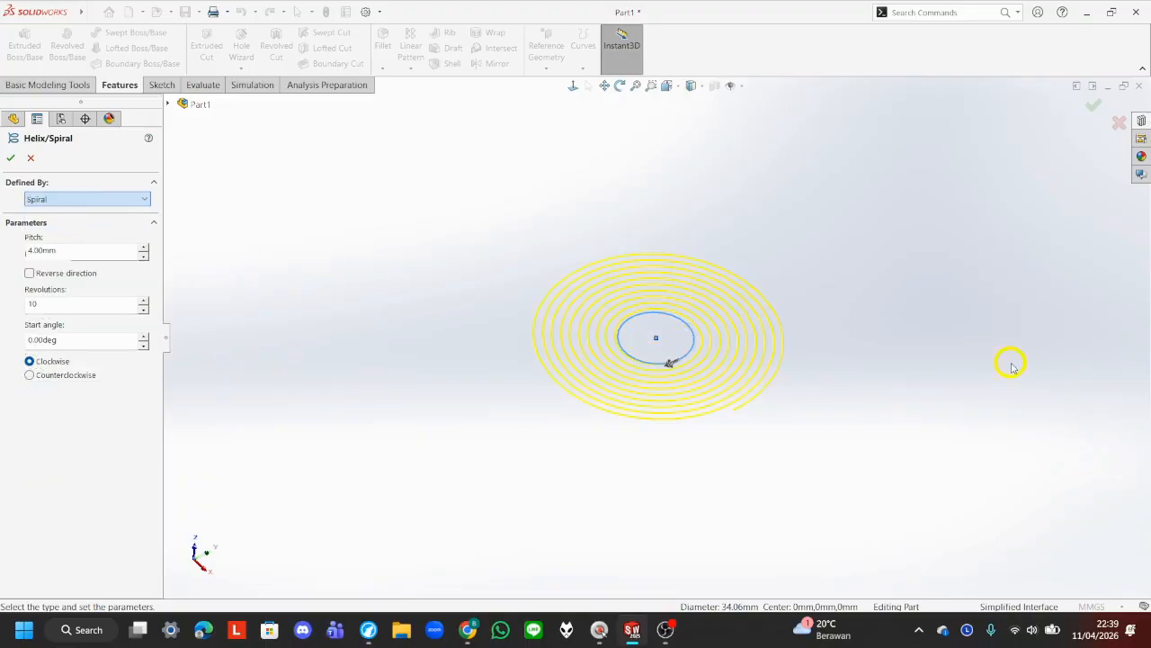
middle_click_drag(943, 368, 794, 406)
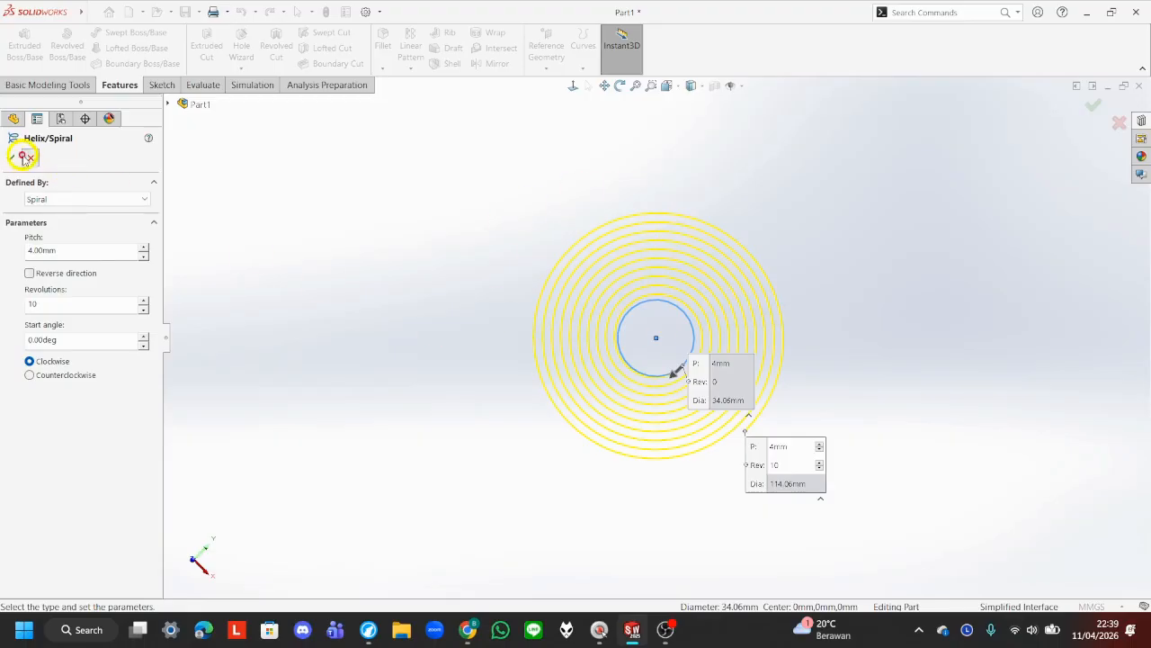
left_click(25, 158)
Step: Edit the circle's sketch and add a centre rectangle around the circle, centred on the origin
middle_click_drag(872, 362, 860, 211)
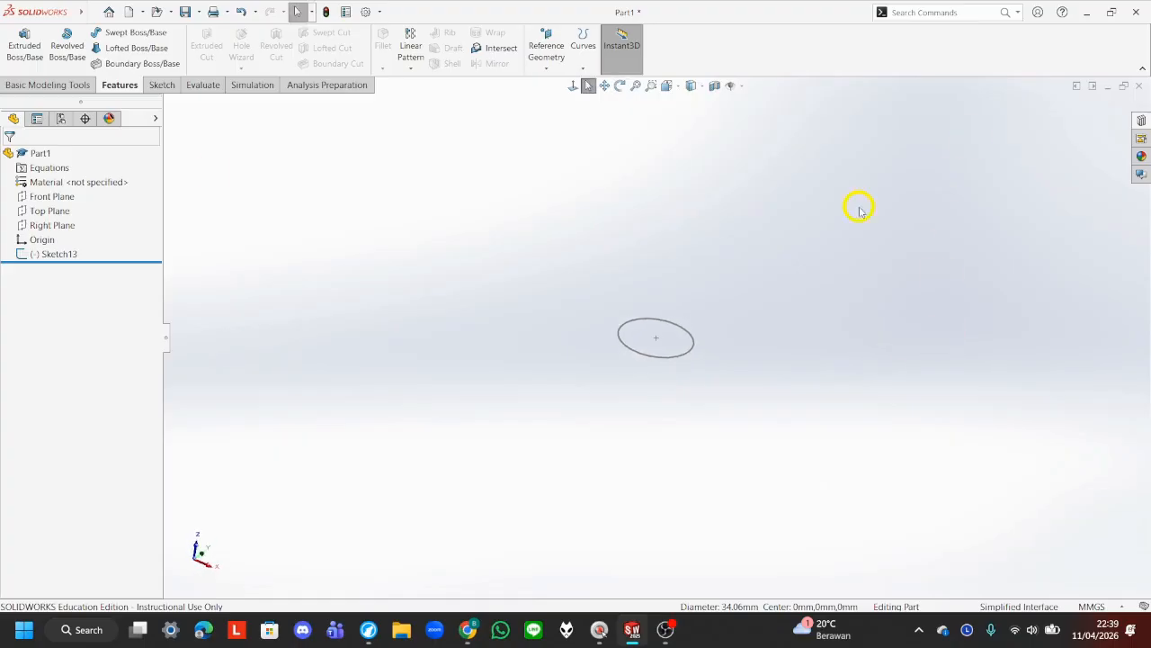
left_click(164, 84)
left_click(18, 41)
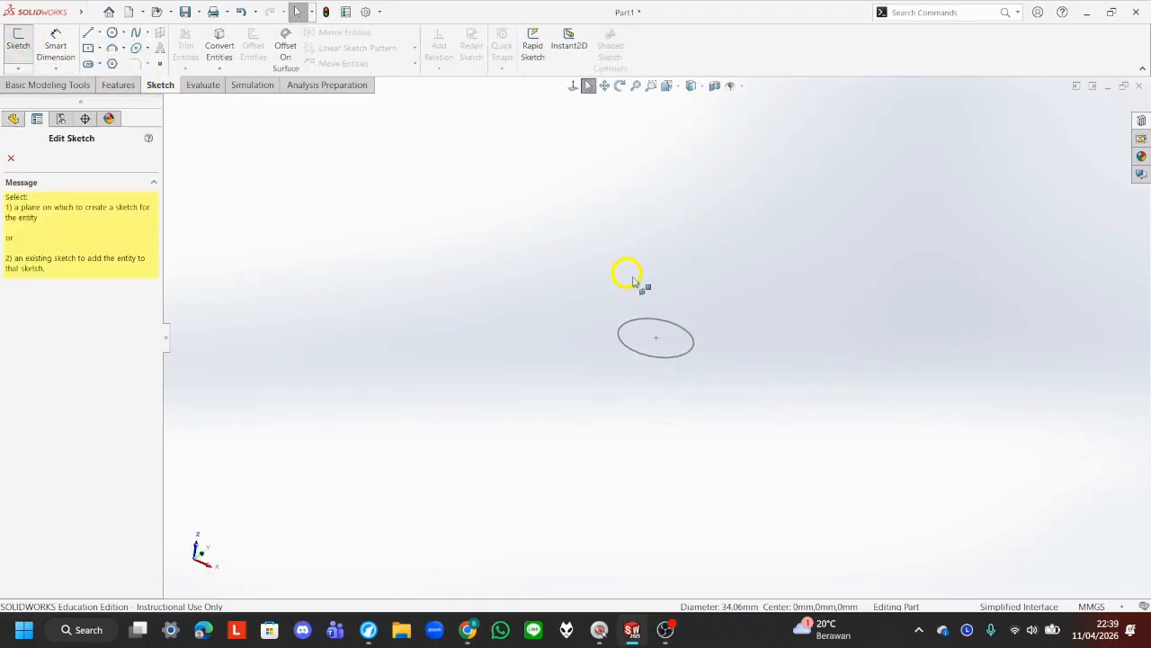
left_click(677, 331)
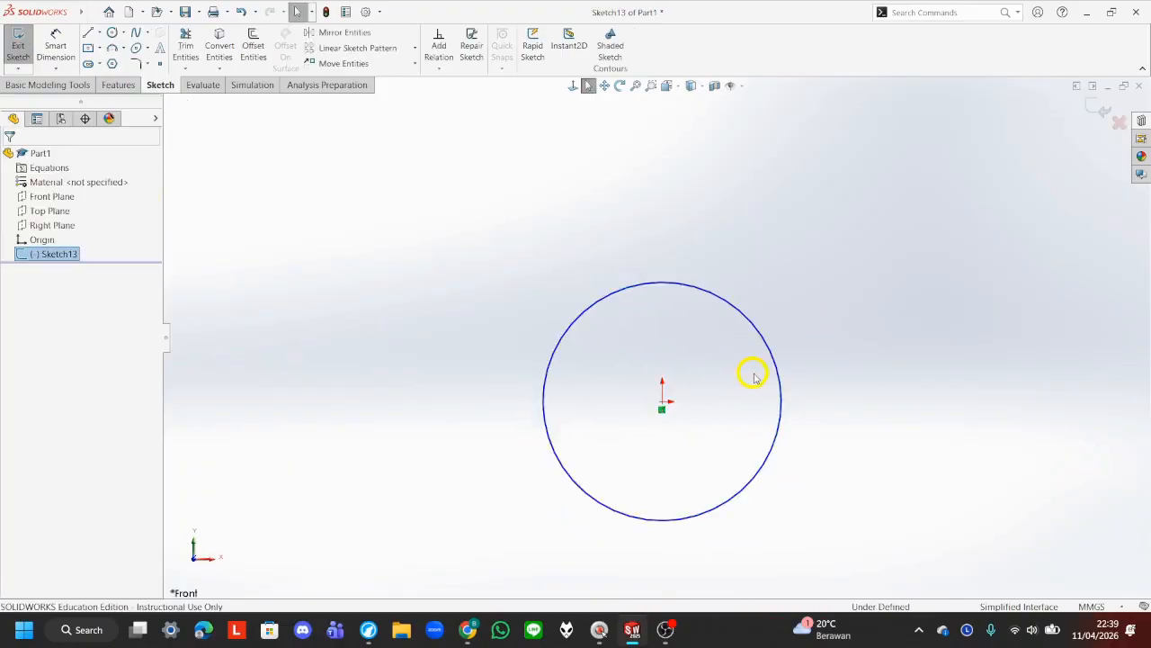
left_click(88, 49)
left_click(636, 382)
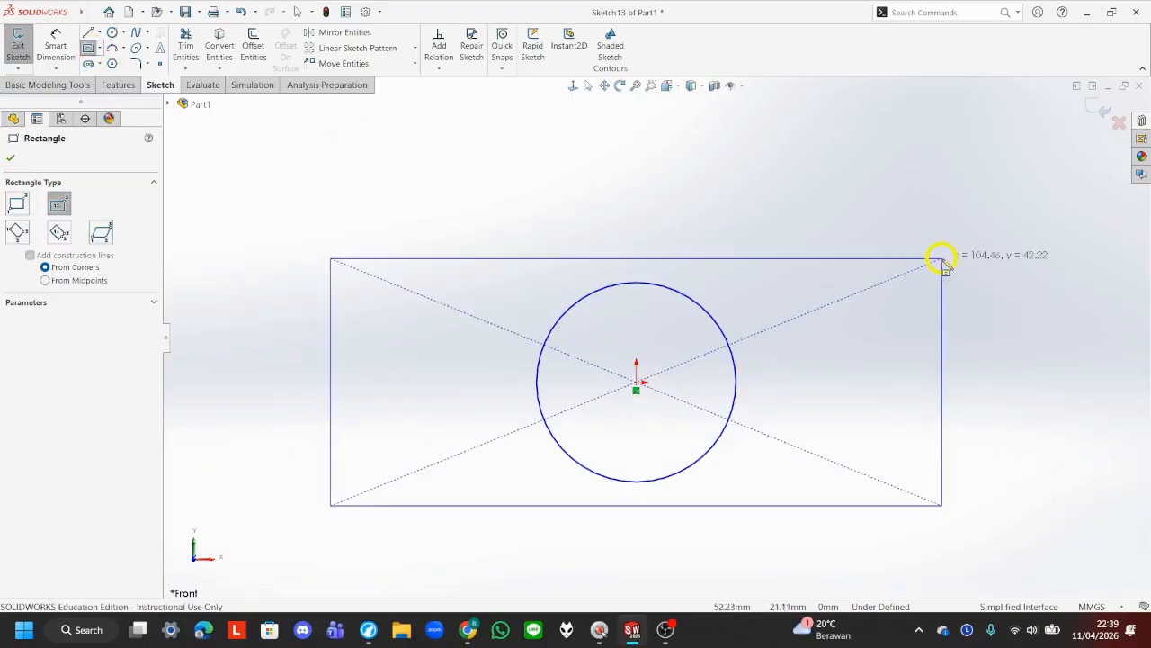
left_click(866, 222)
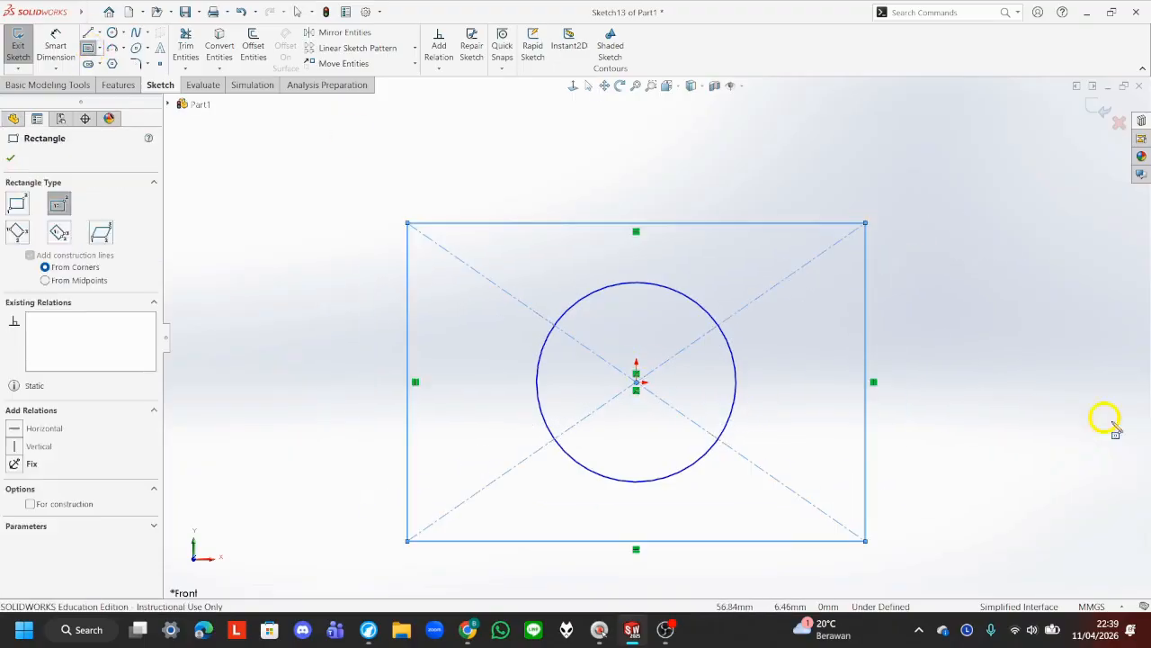
Step: Extrude the region between the rectangle and the circle 10 mm into a plate with a hole
left_click(118, 84)
left_click(14, 40)
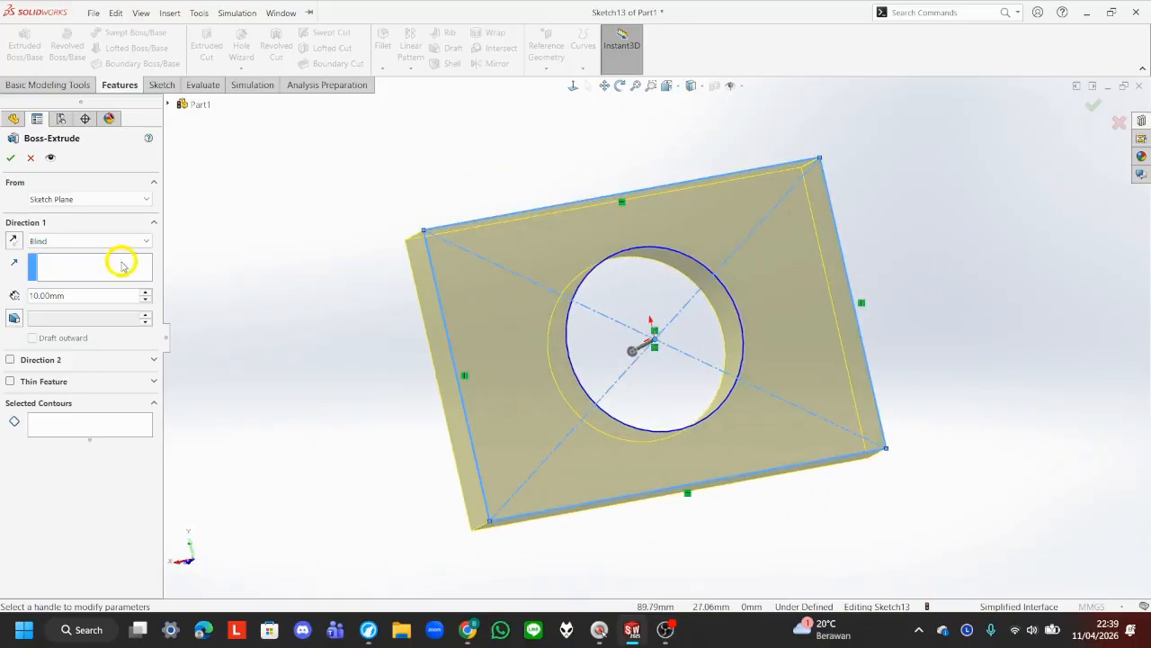
left_click(11, 157)
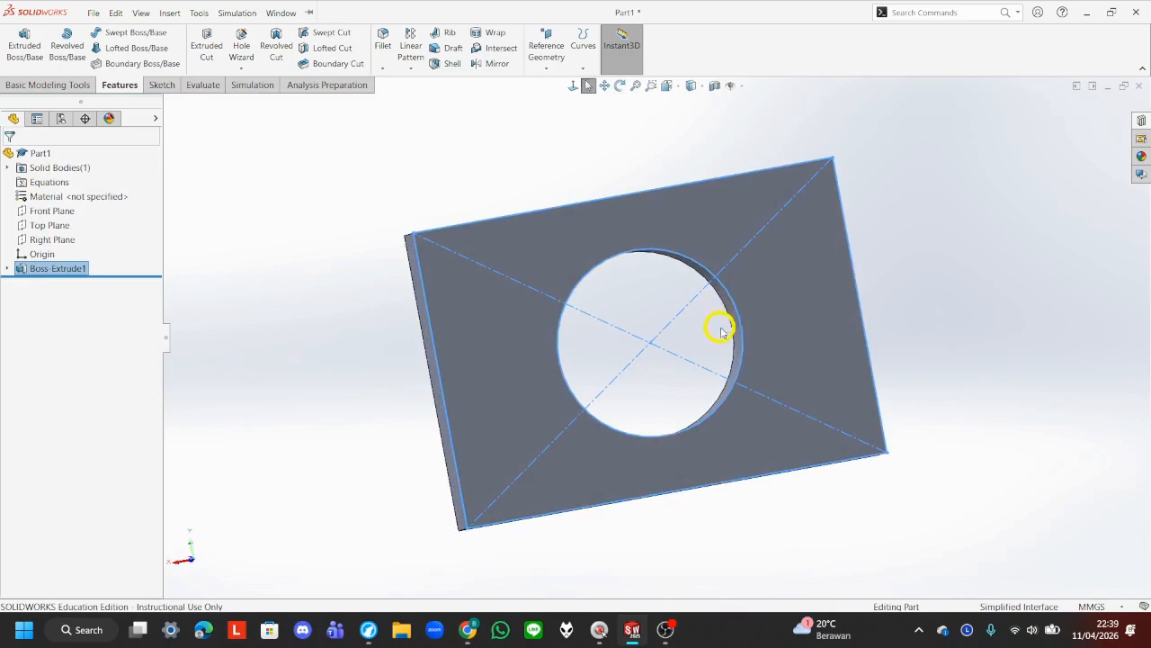
Step: Try to start a sketch by converting the hole's circular edge without choosing a sketch plane
left_click(162, 85)
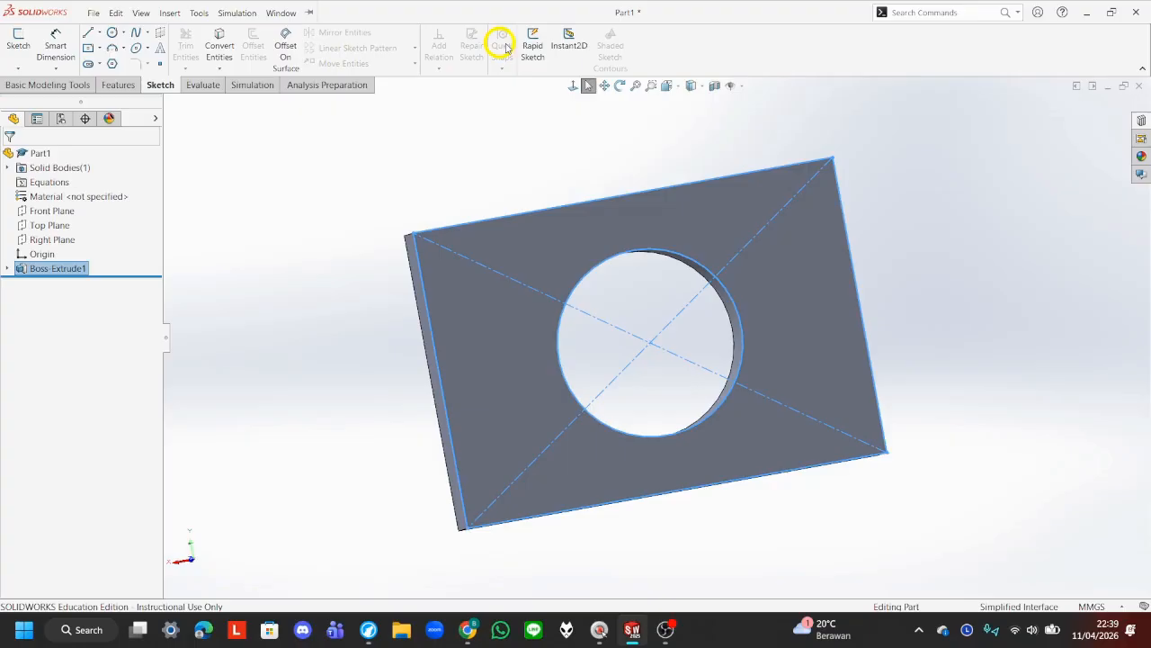
left_click(741, 301)
left_click(219, 45)
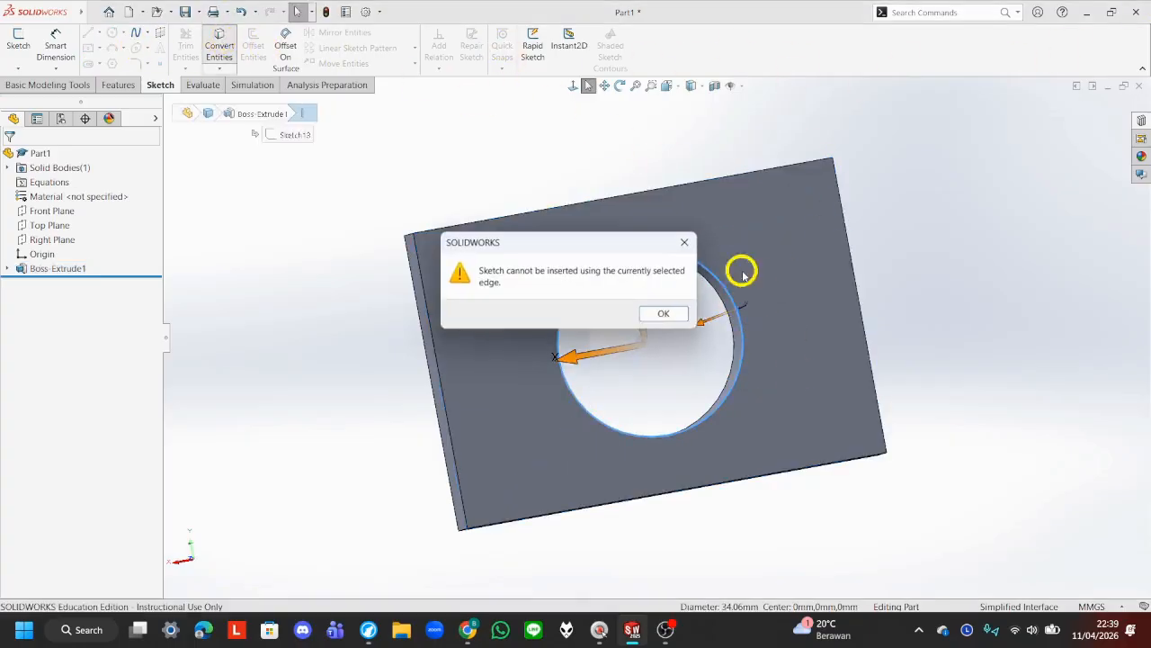
left_click(679, 321)
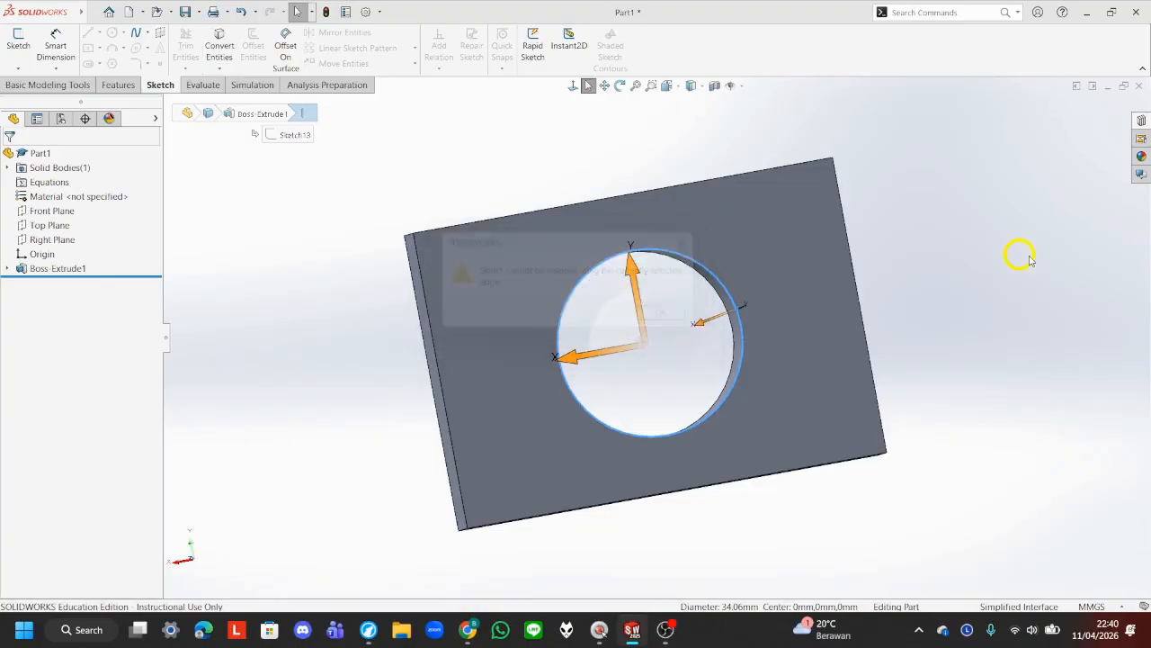
left_click(30, 39)
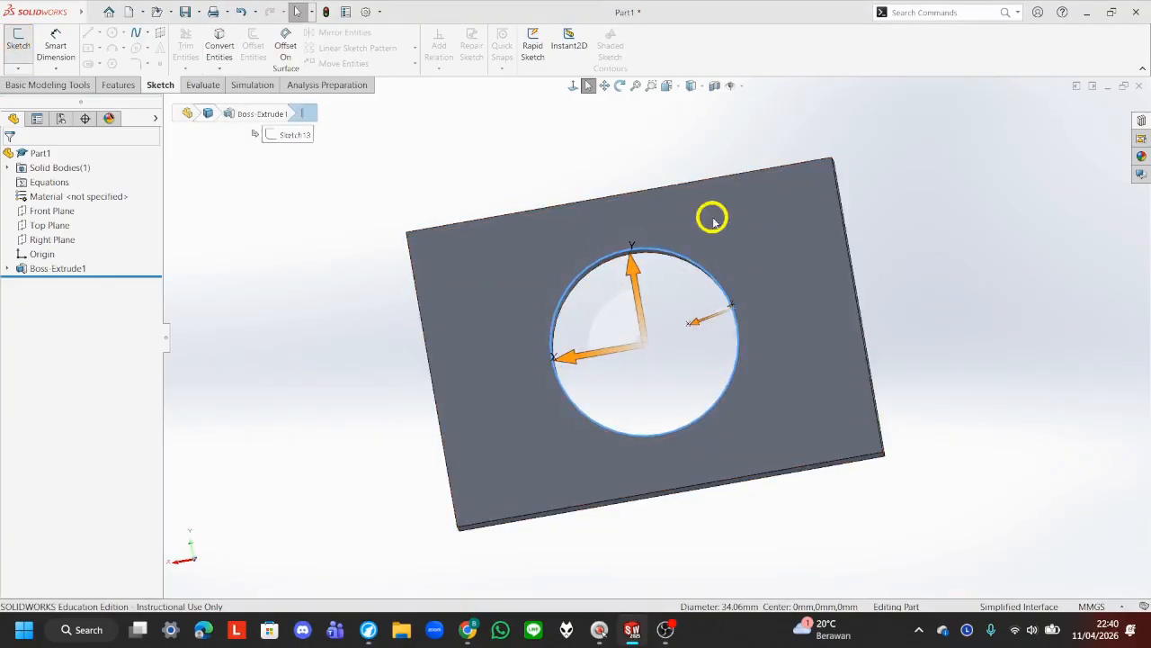
left_click(669, 315)
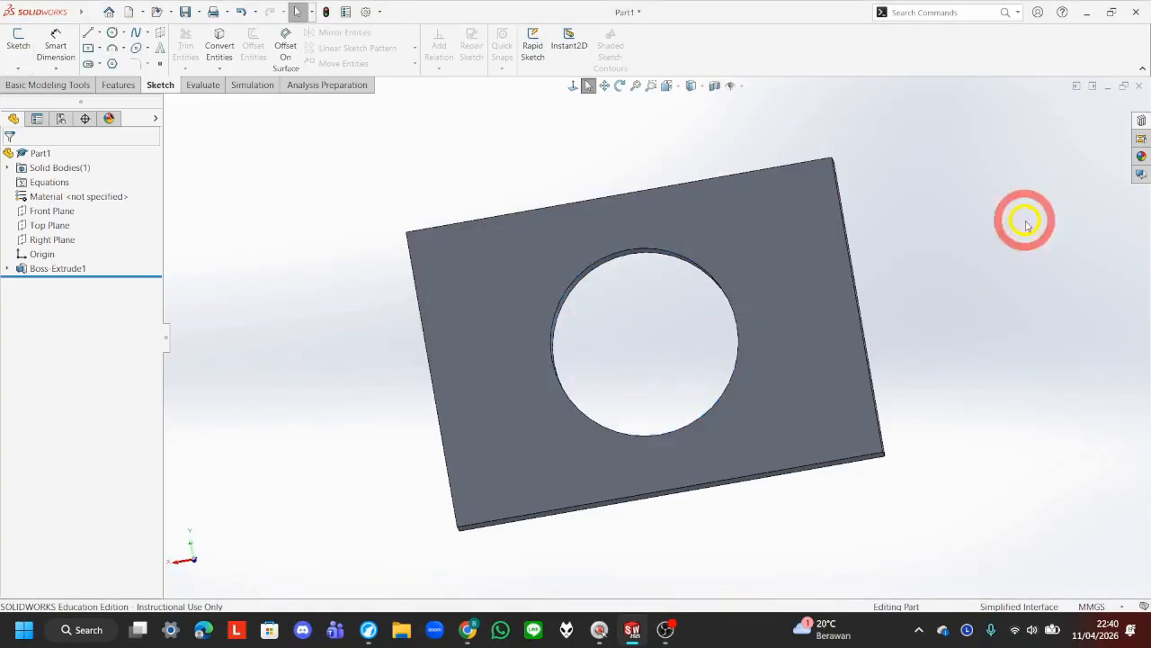
Step: Sketch on the plate's large face, convert the hole's circular edge into a sketch circle, and close the sketch
left_click(20, 41)
left_click(785, 250)
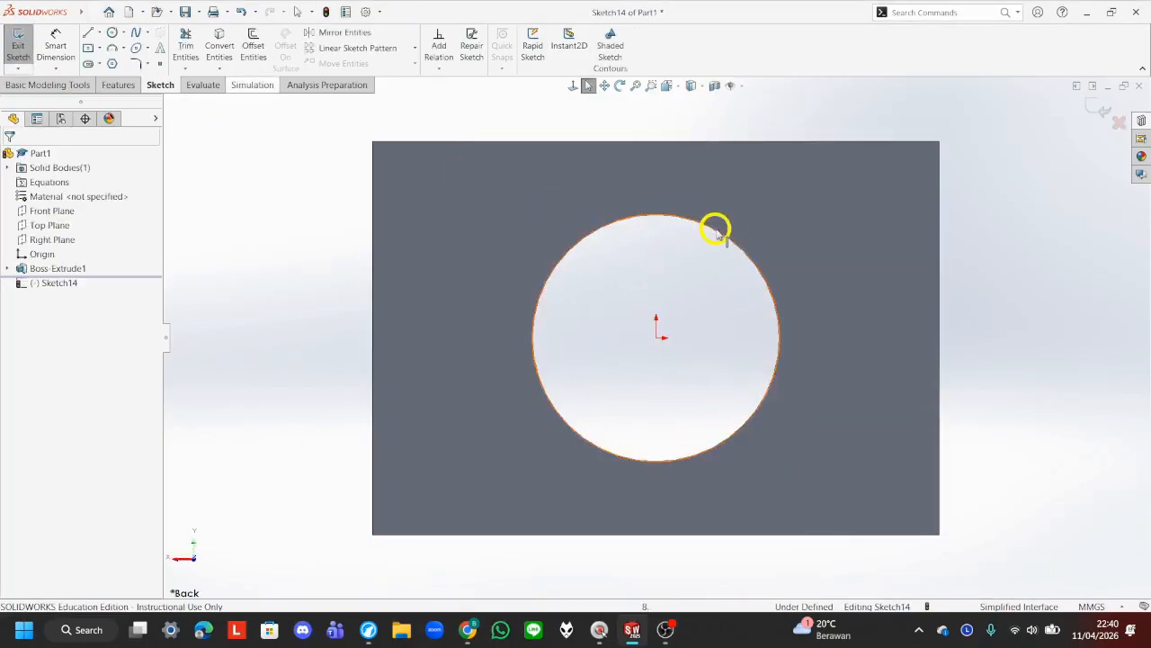
left_click(221, 35)
left_click(341, 283)
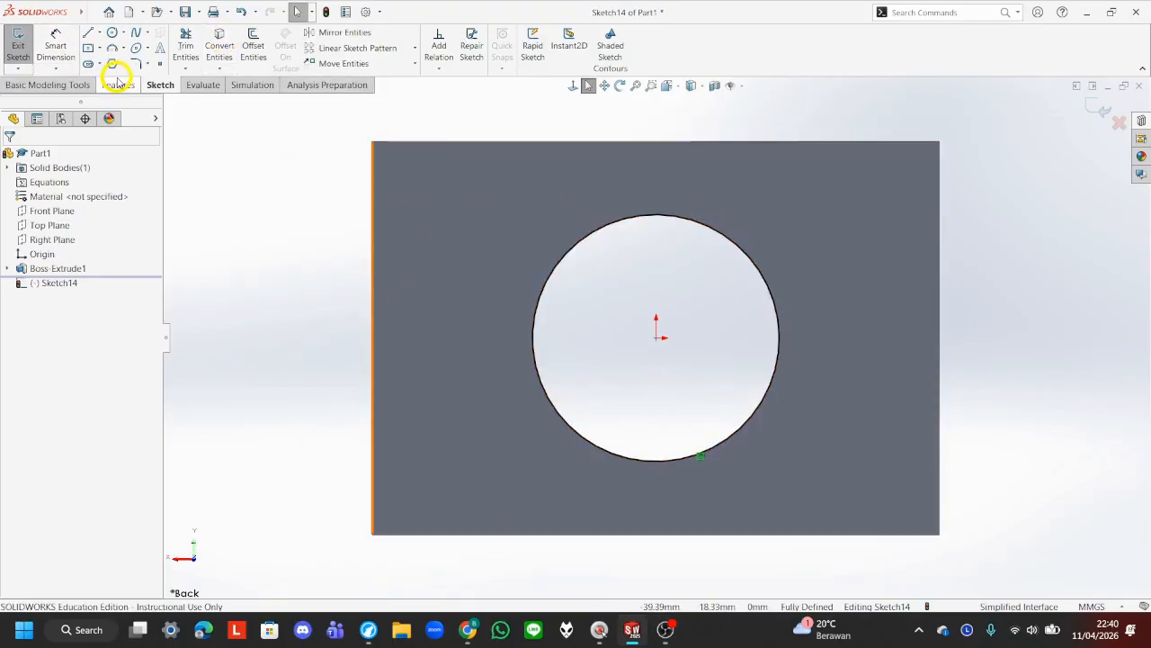
left_click(17, 45)
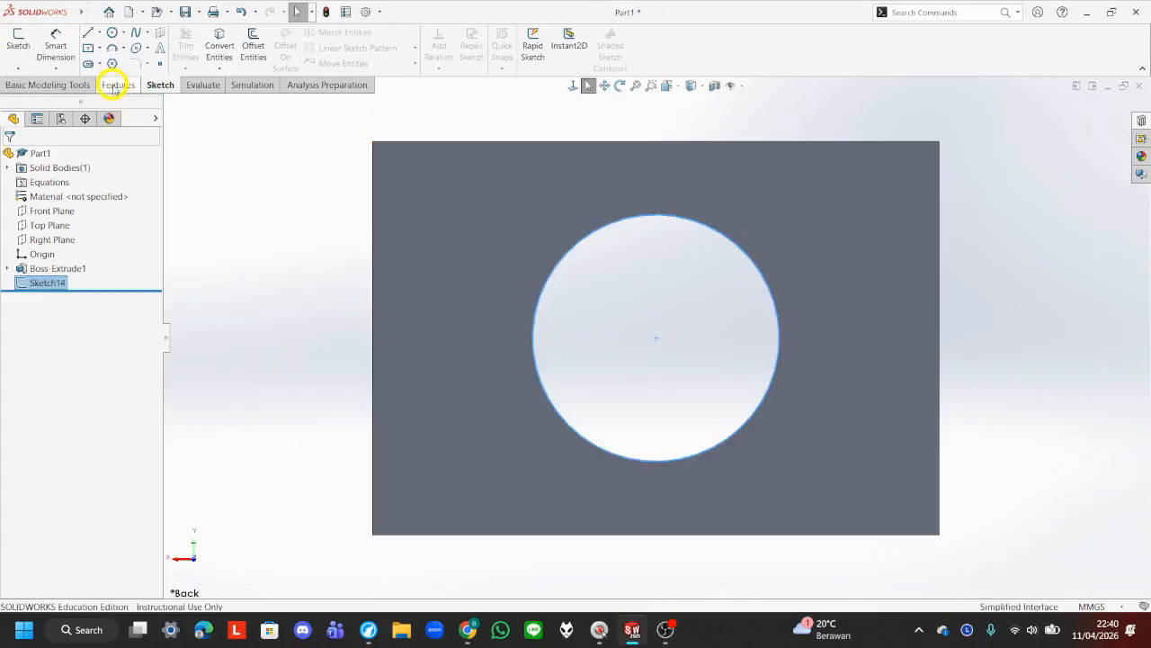
Step: Start a helix from the converted circle and reverse its direction so it runs through the plate's hole
left_click(120, 84)
left_click(583, 41)
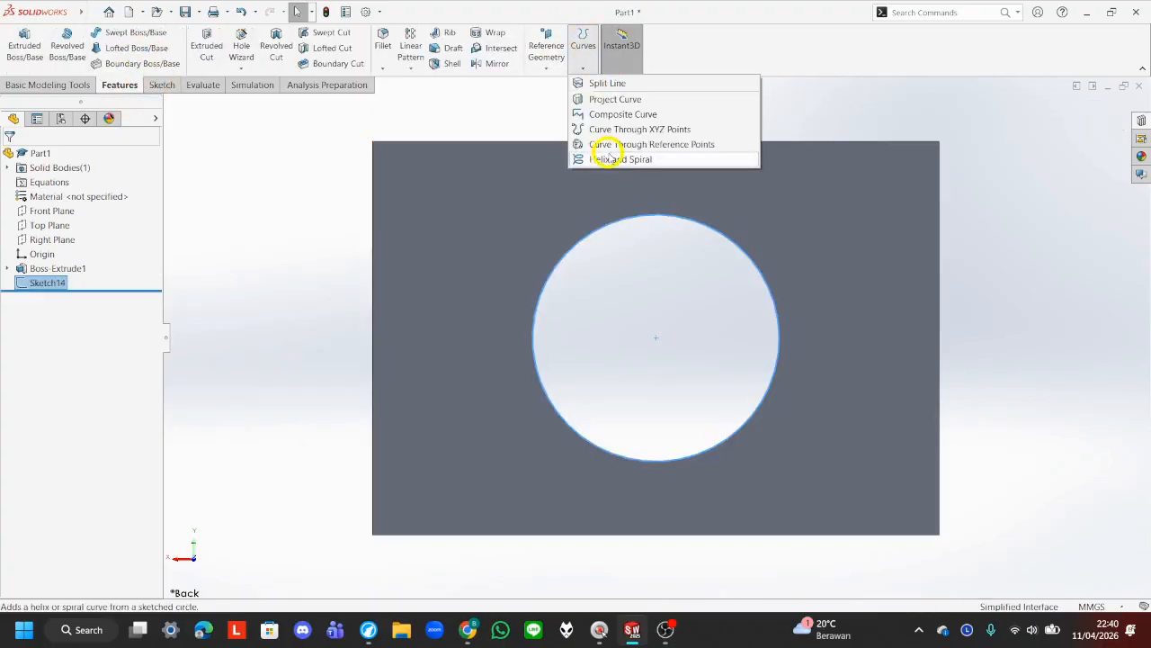
left_click(604, 158)
middle_click_drag(983, 258, 731, 217)
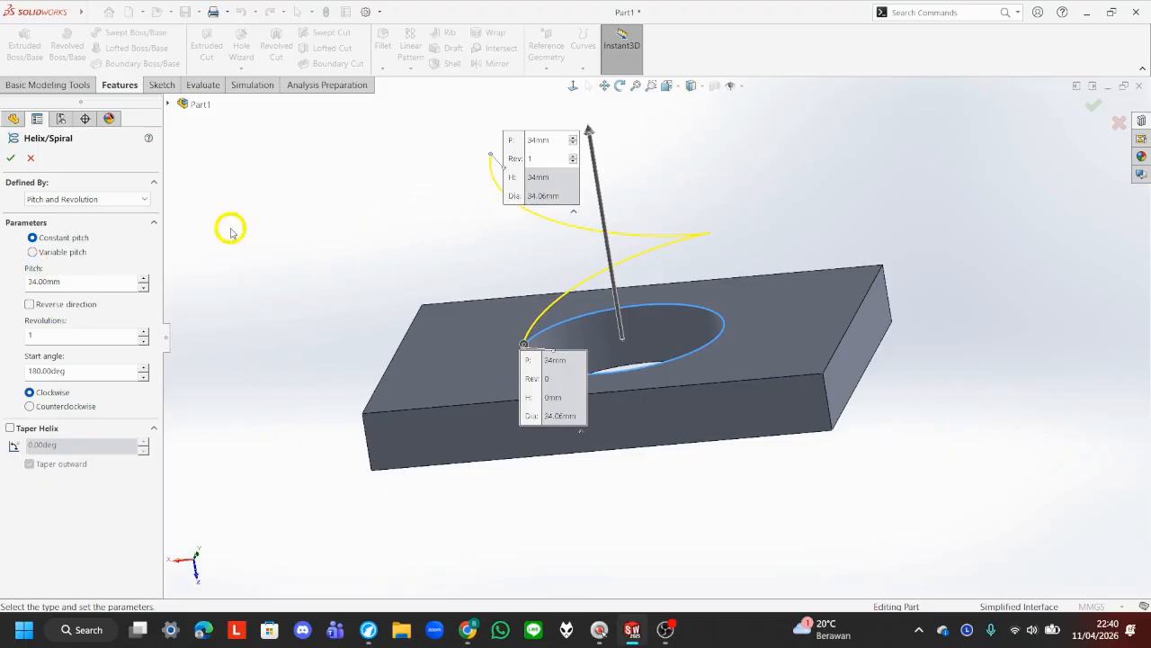
left_click(30, 305)
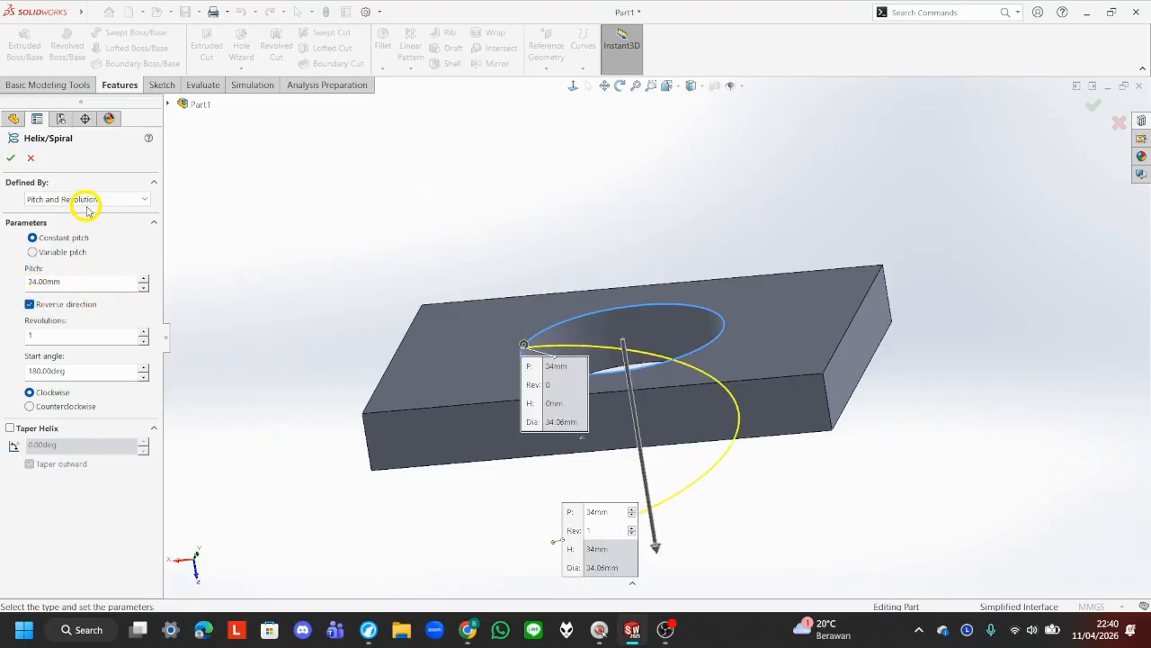
Step: Define the helix by Height and Revolution with a 10 mm height and 6 revolutions, and create it
left_click(87, 207)
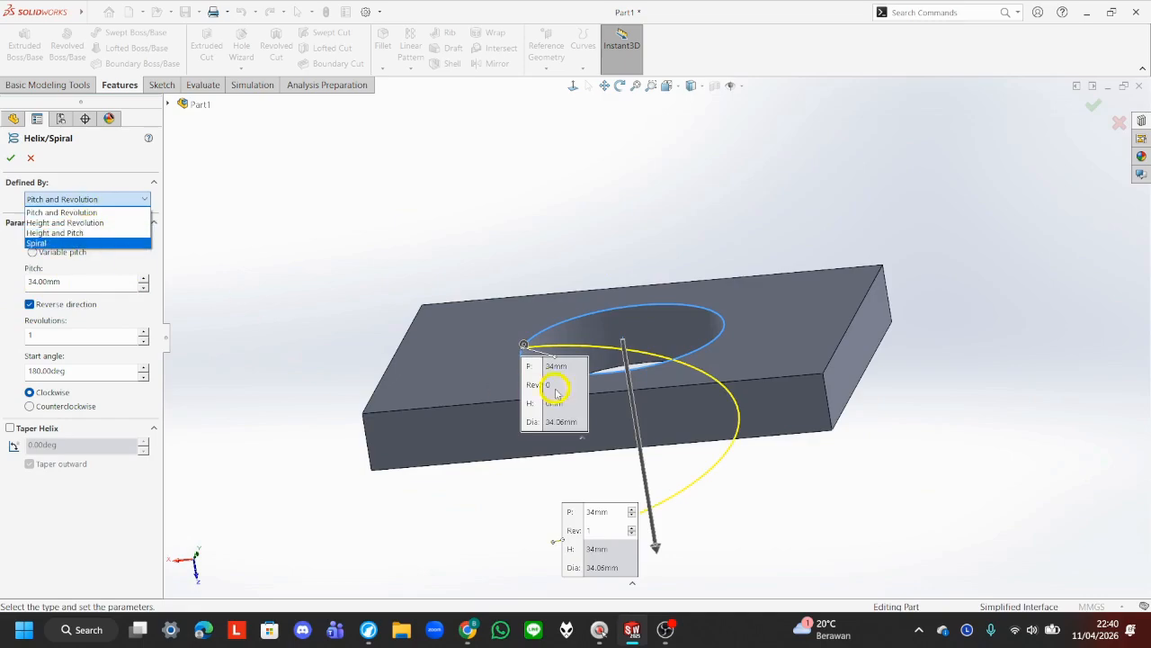
left_click(105, 223)
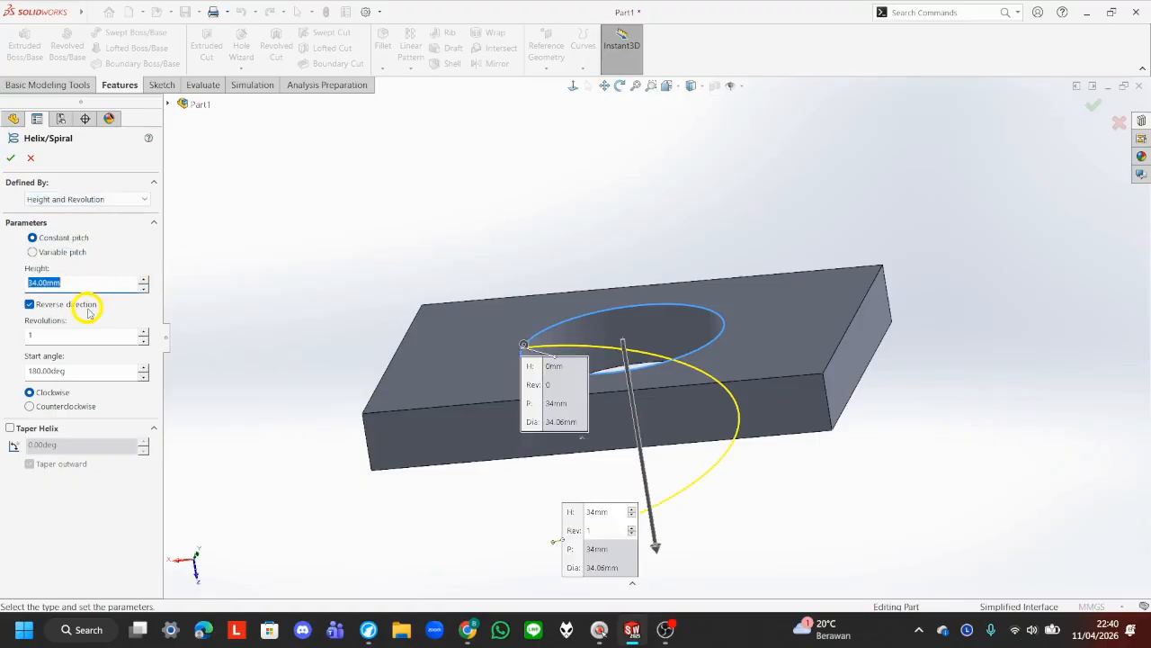
type("10")
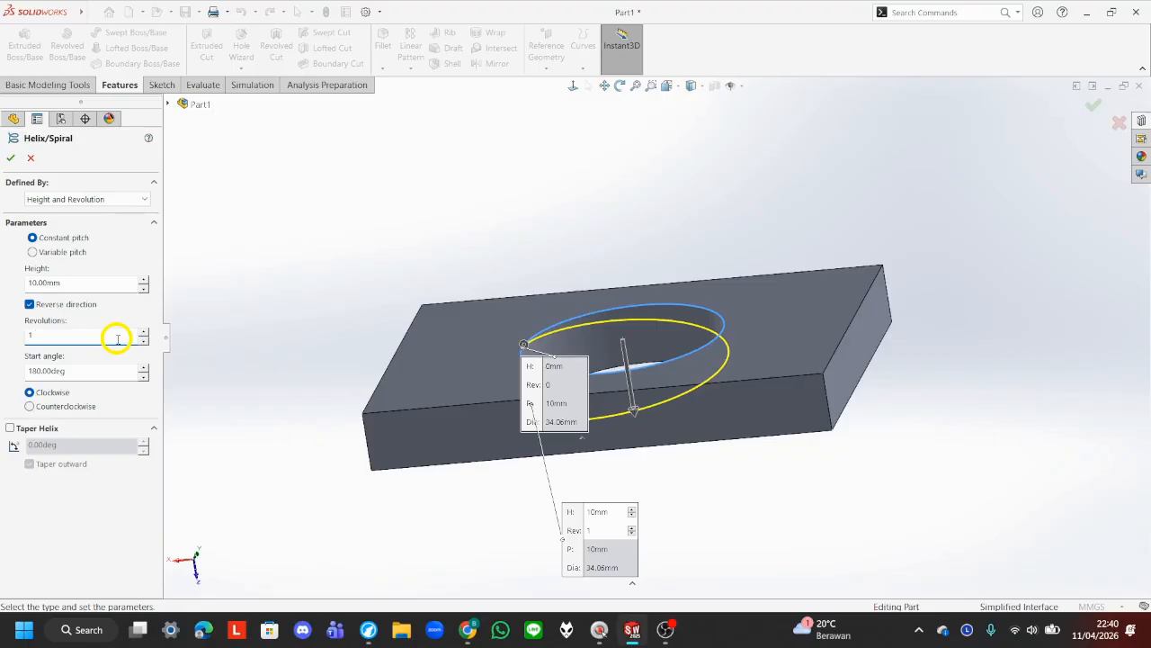
left_click(117, 340)
type("16")
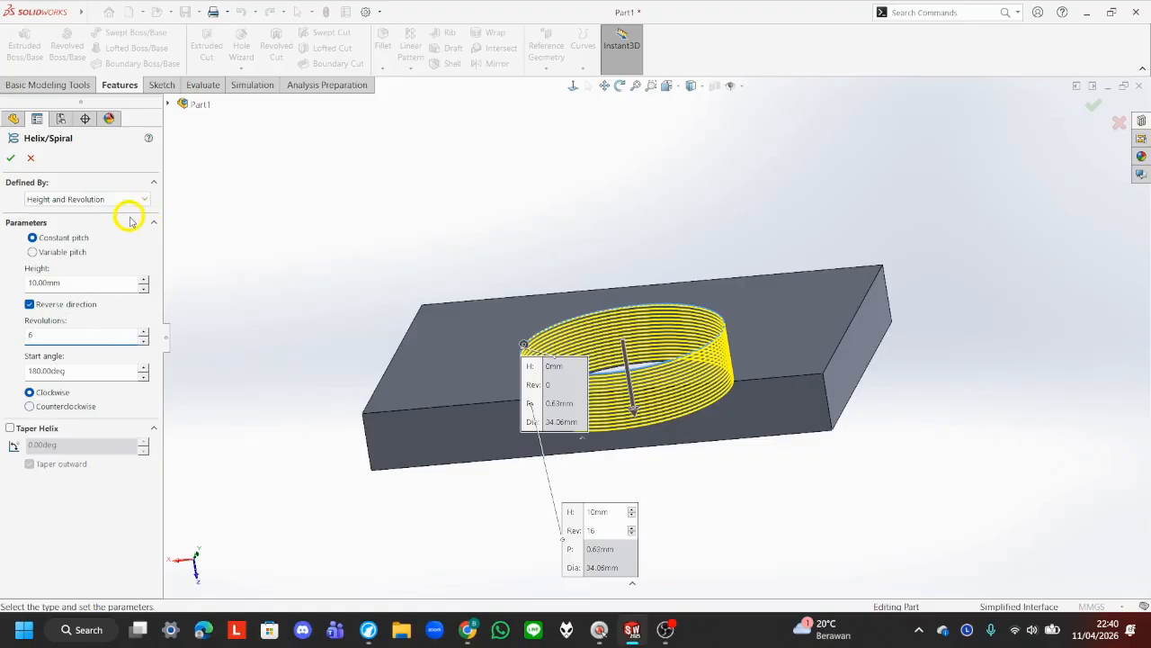
middle_click_drag(977, 316, 966, 180)
middle_click_drag(826, 220, 844, 296)
left_click(10, 158)
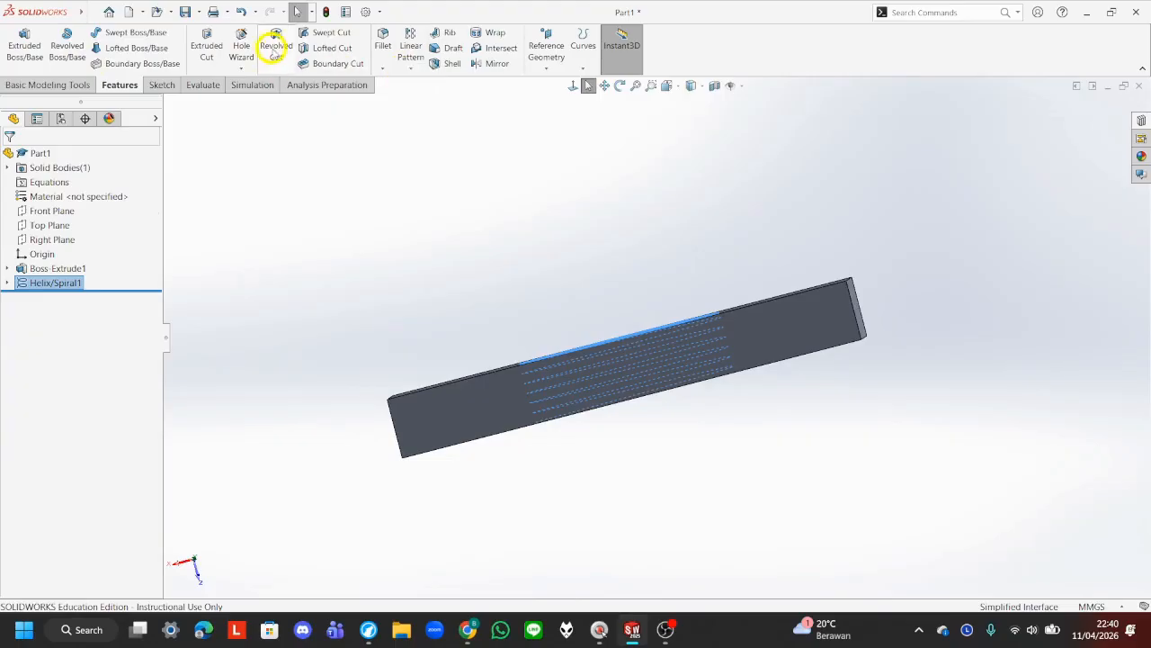
Step: Cut a thread groove into the hole's wall with a Swept Cut along the helix, using a 1 mm diameter circular profile
left_click(329, 32)
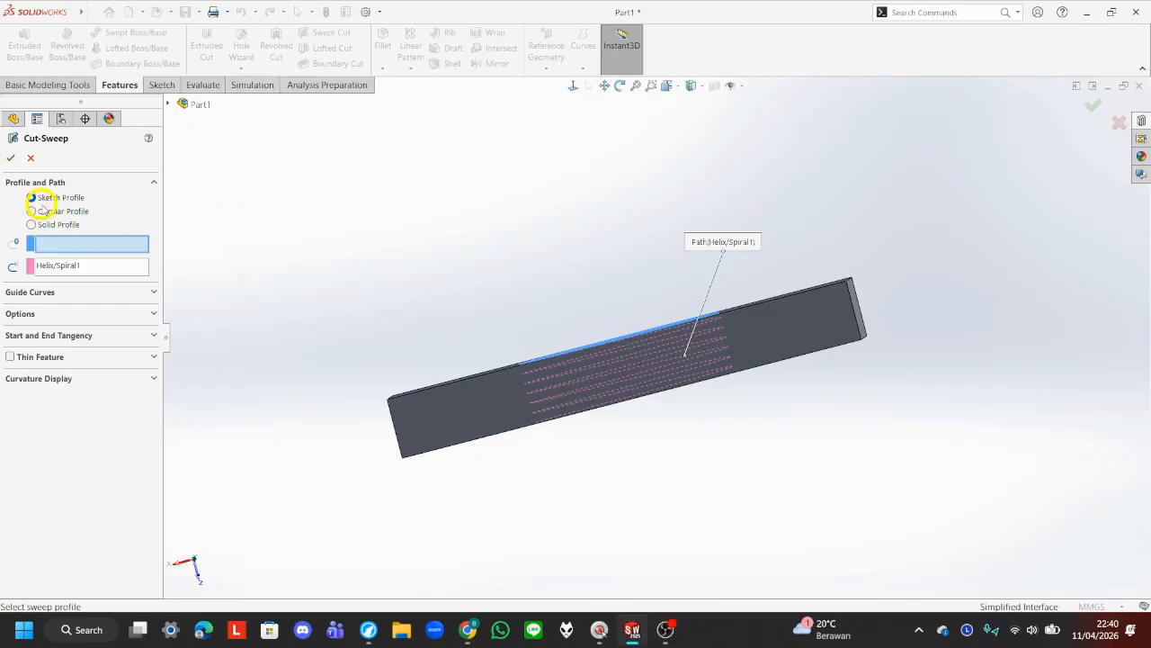
left_click(31, 211)
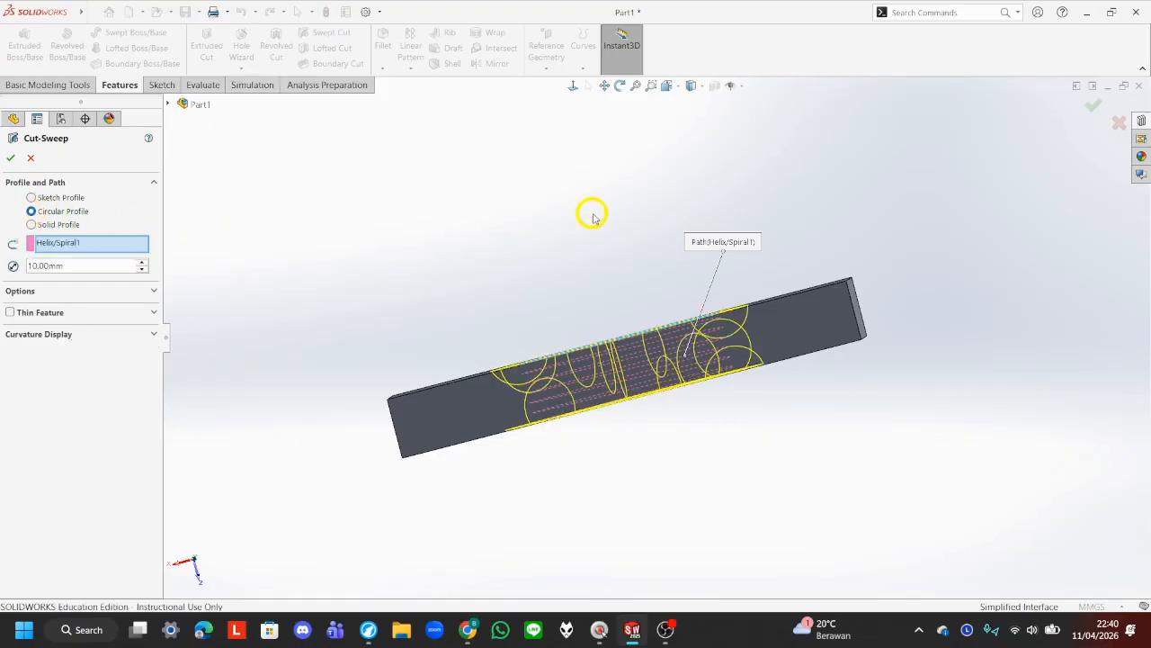
middle_click_drag(593, 219, 586, 287)
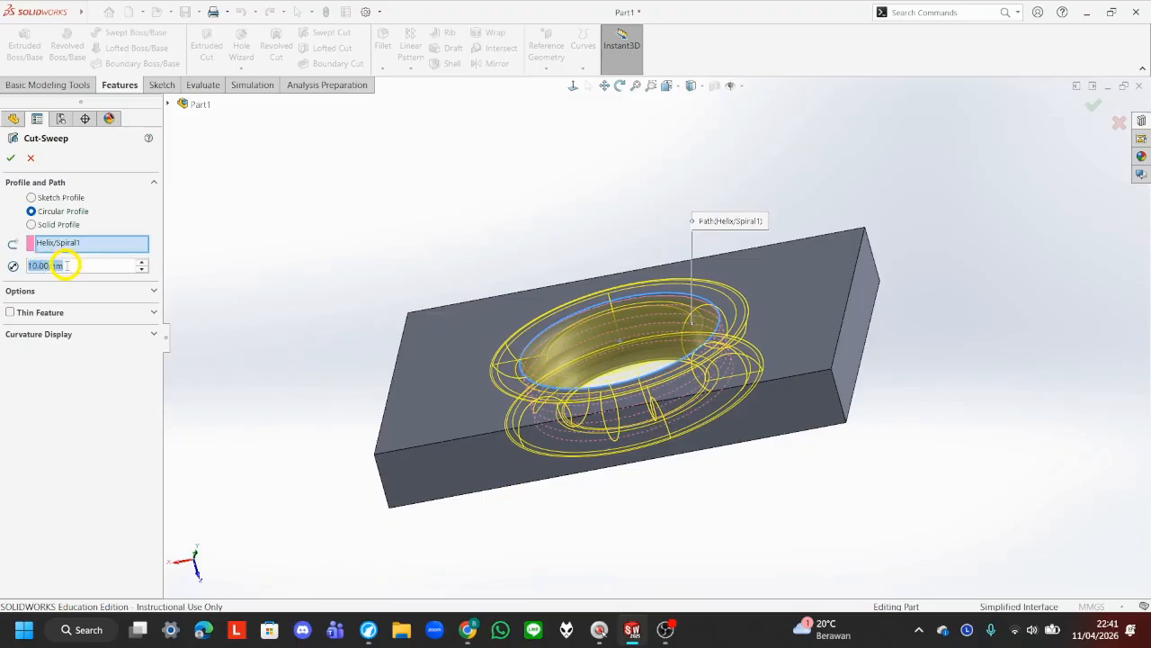
type("1")
key("Return")
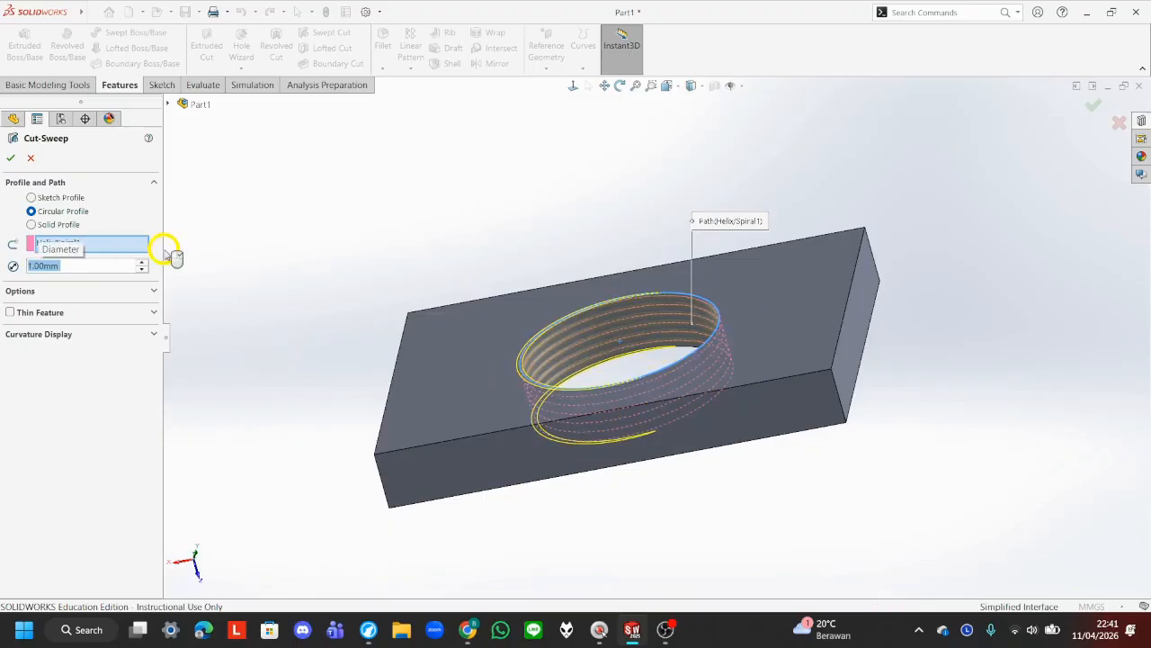
left_click(9, 160)
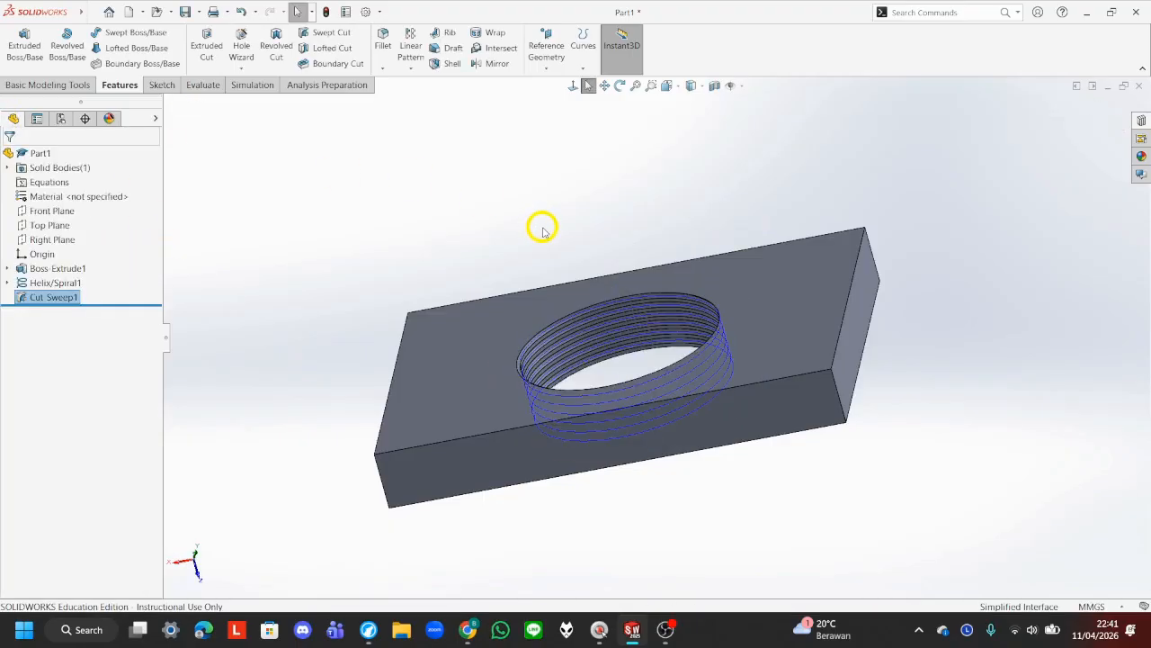
middle_click_drag(543, 228, 493, 225)
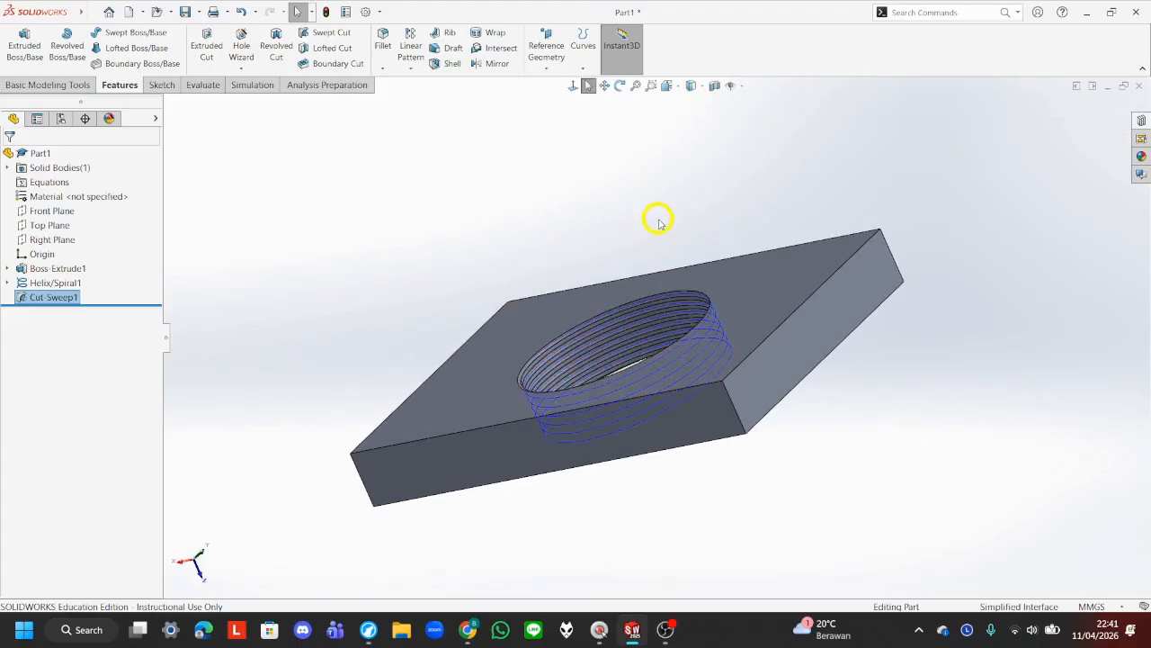
middle_click_drag(668, 198, 695, 155)
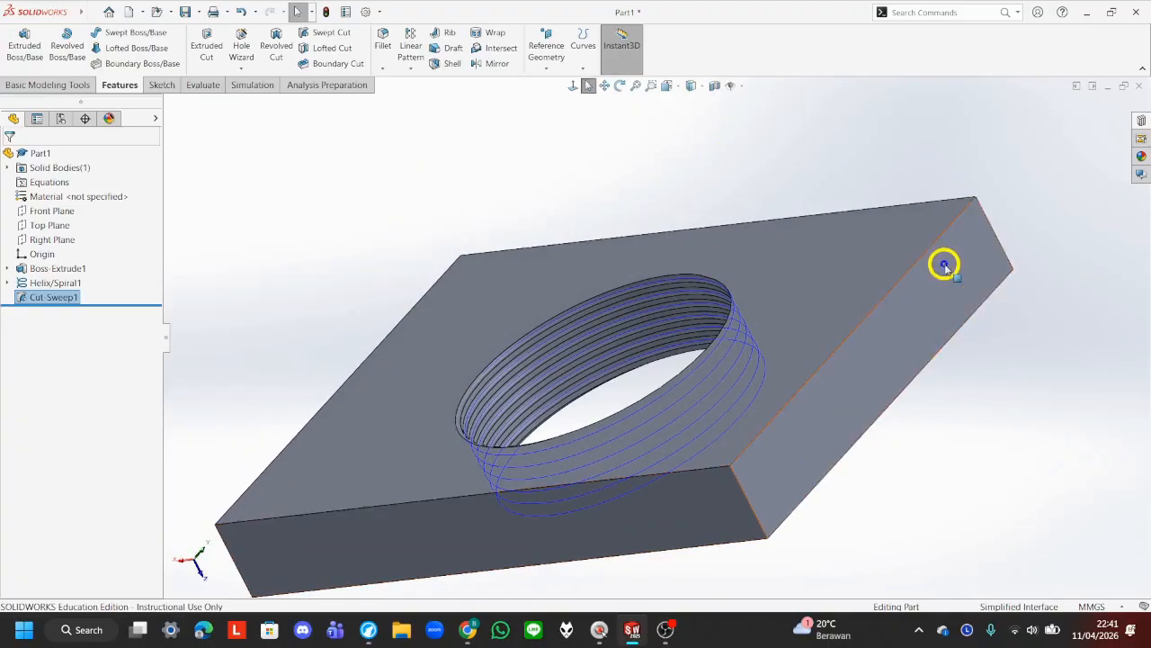
middle_click_drag(944, 264, 758, 258)
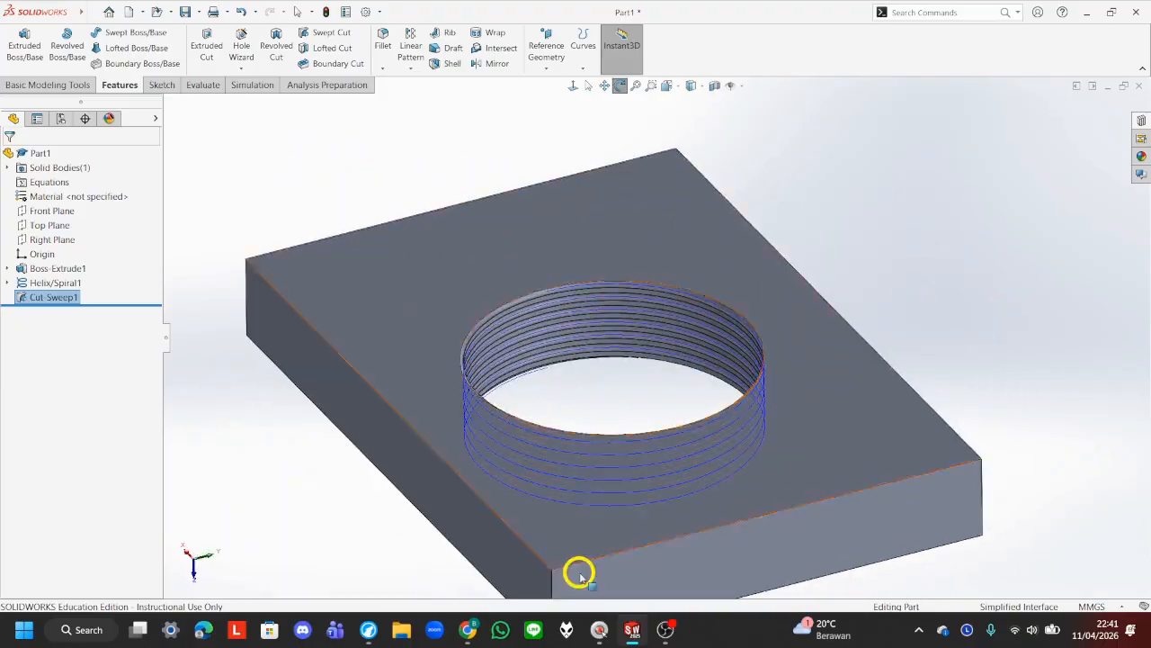